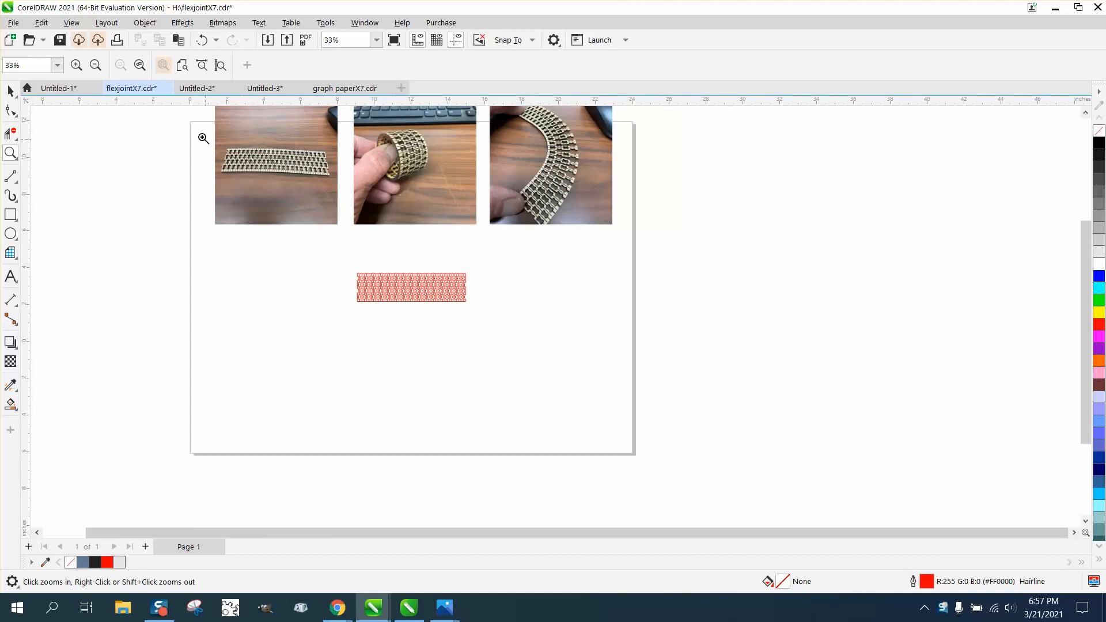
# Examine the three flex-joint reference photos and the red laser-cut pattern below them up close.
pyautogui.moveTo(202, 136); pyautogui.dragTo(367, 186)
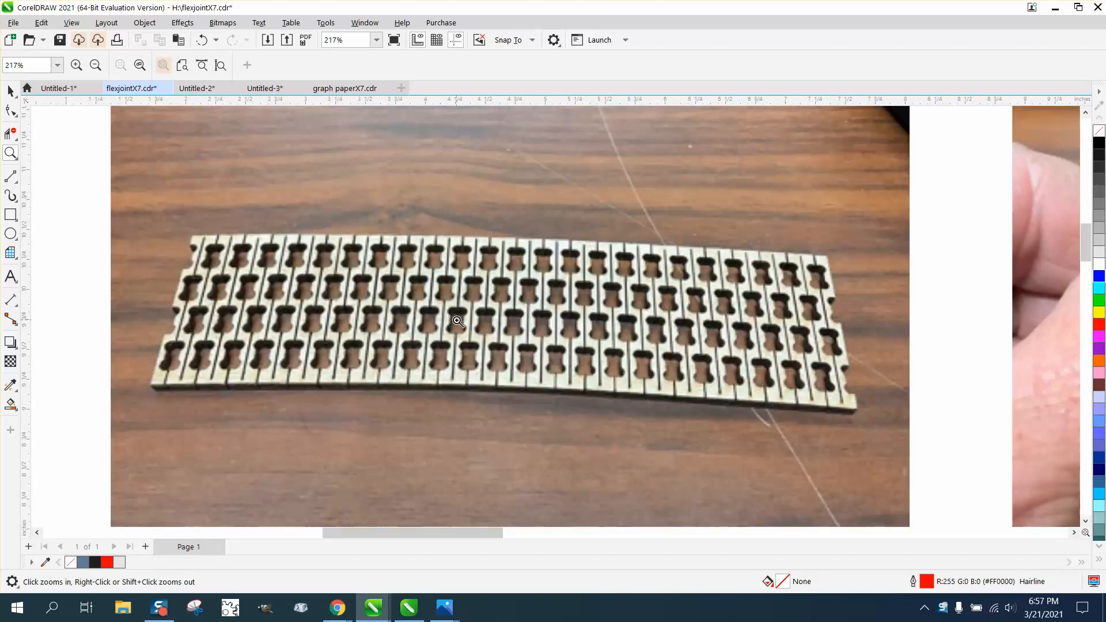
pyautogui.rightClick(222, 349)
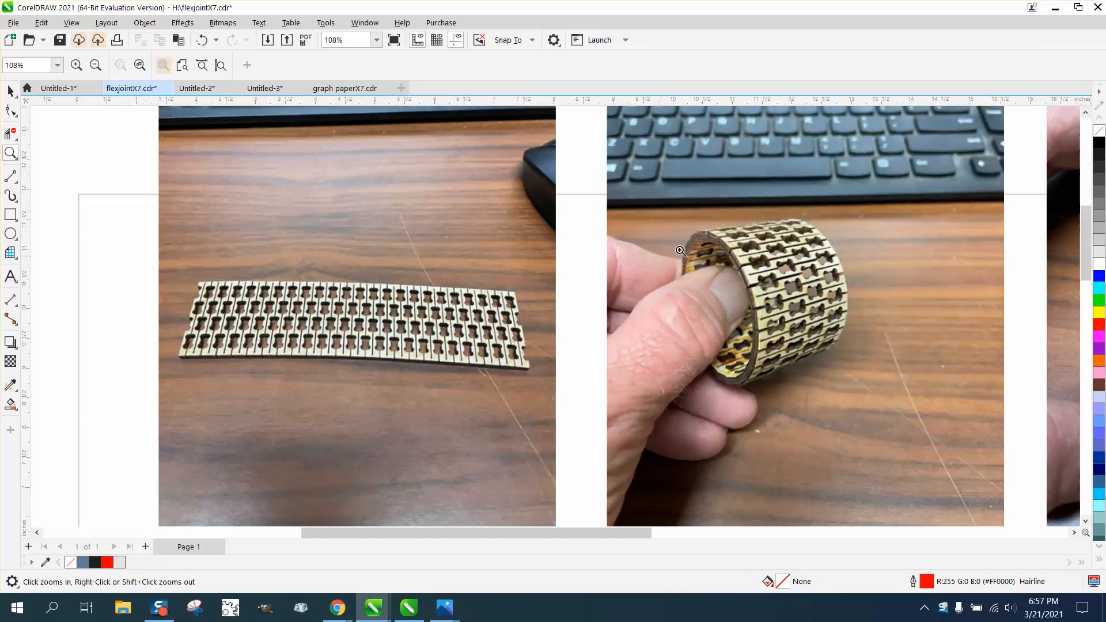
pyautogui.rightClick(397, 355)
pyautogui.rightClick(562, 423)
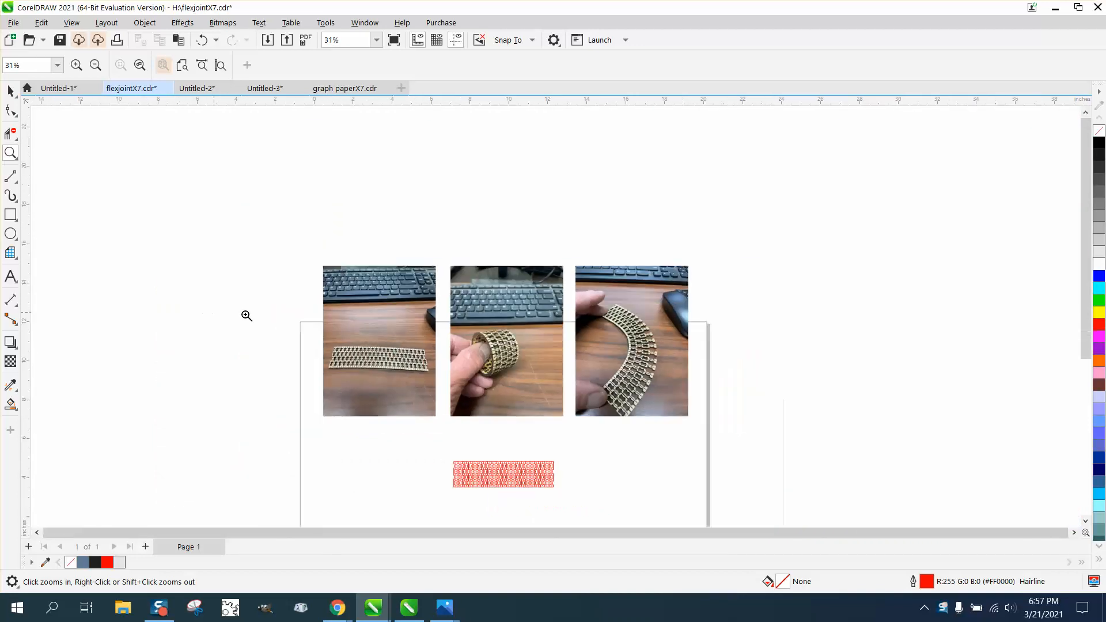
pyautogui.click(11, 91)
pyautogui.click(537, 474)
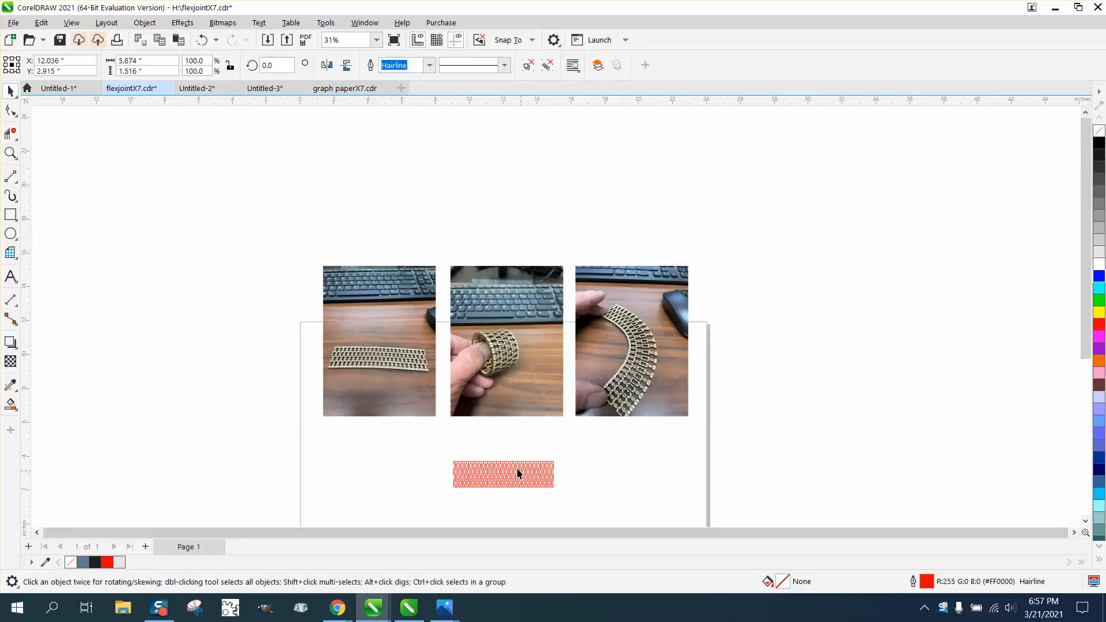
pyautogui.click(10, 153)
pyautogui.moveTo(483, 297); pyautogui.dragTo(583, 424)
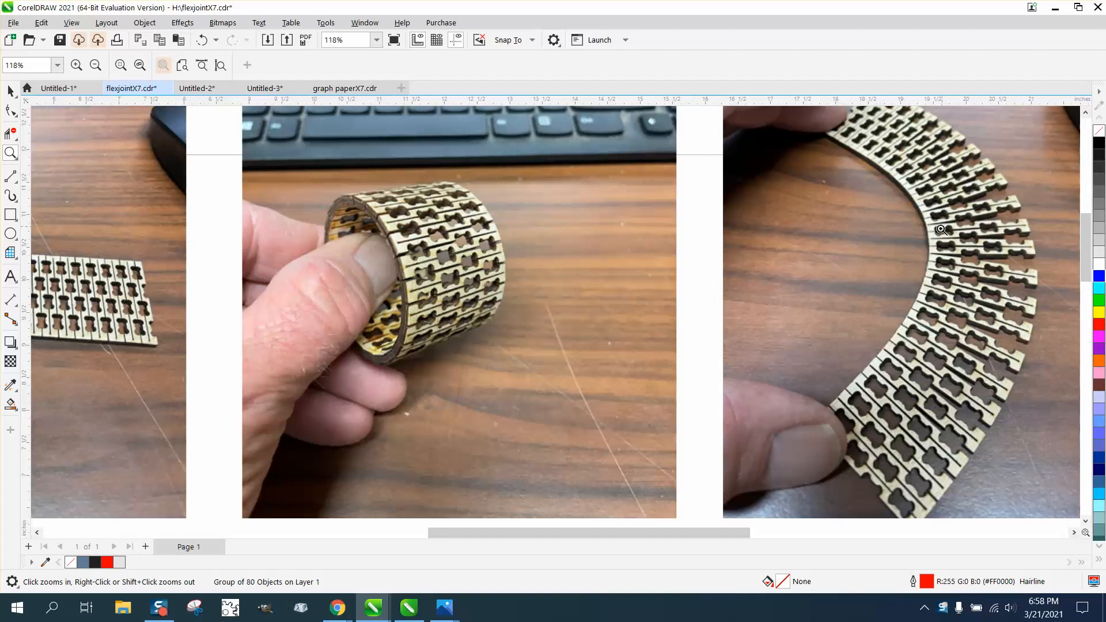
pyautogui.scroll(-3, 607, 256)
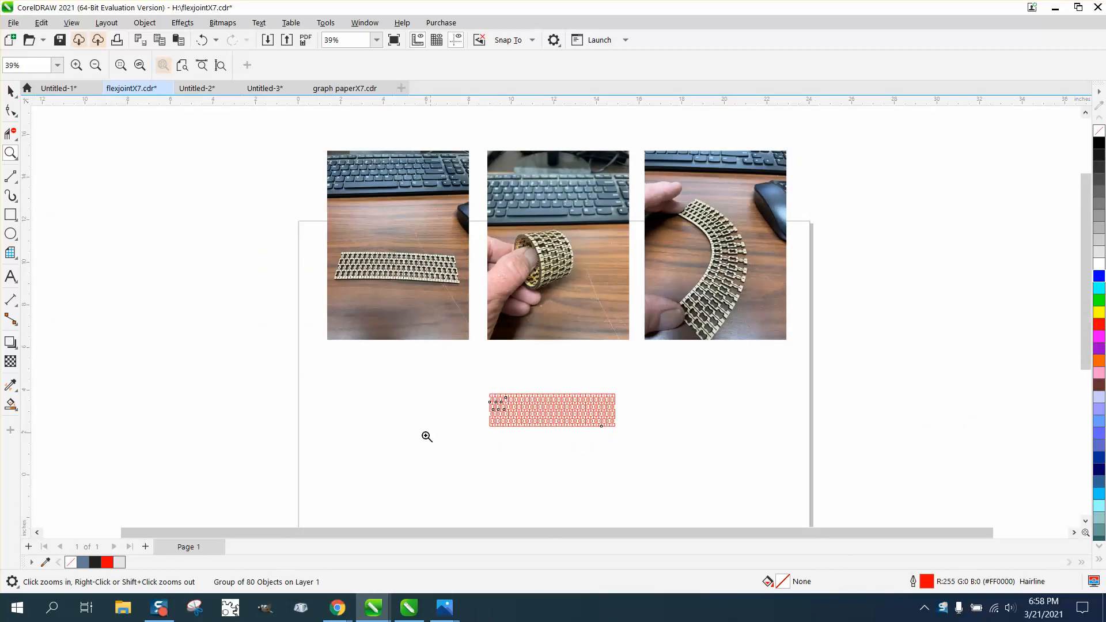
pyautogui.moveTo(448, 390); pyautogui.dragTo(694, 442)
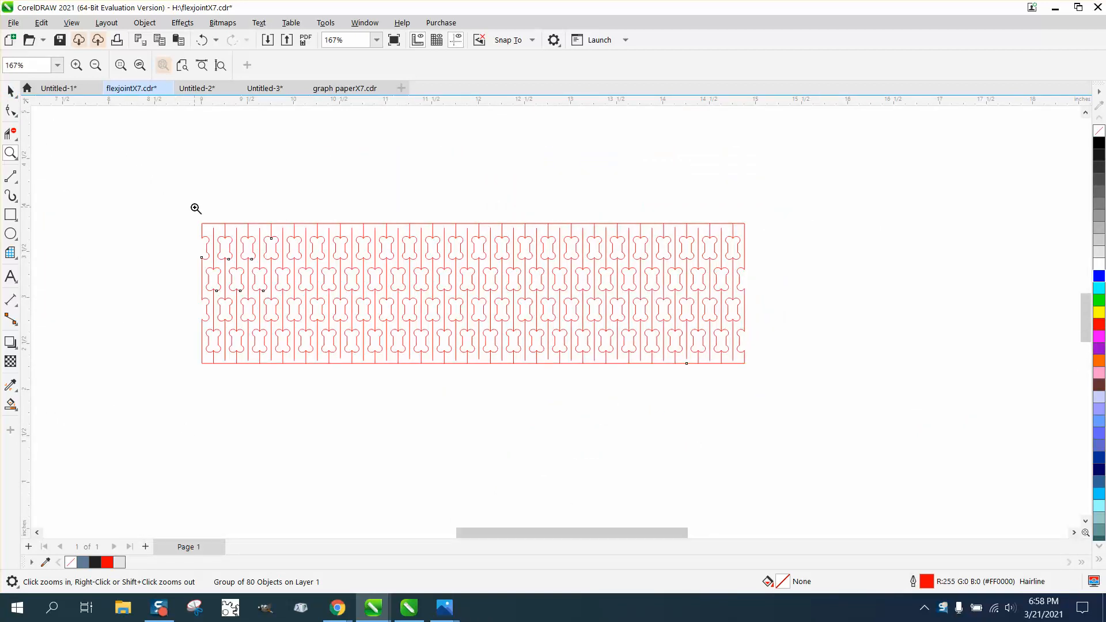
# Undo the pattern's last move and draw a horizontal line about 7.69 inches long, aligned to the pattern's center.
pyautogui.click(10, 91)
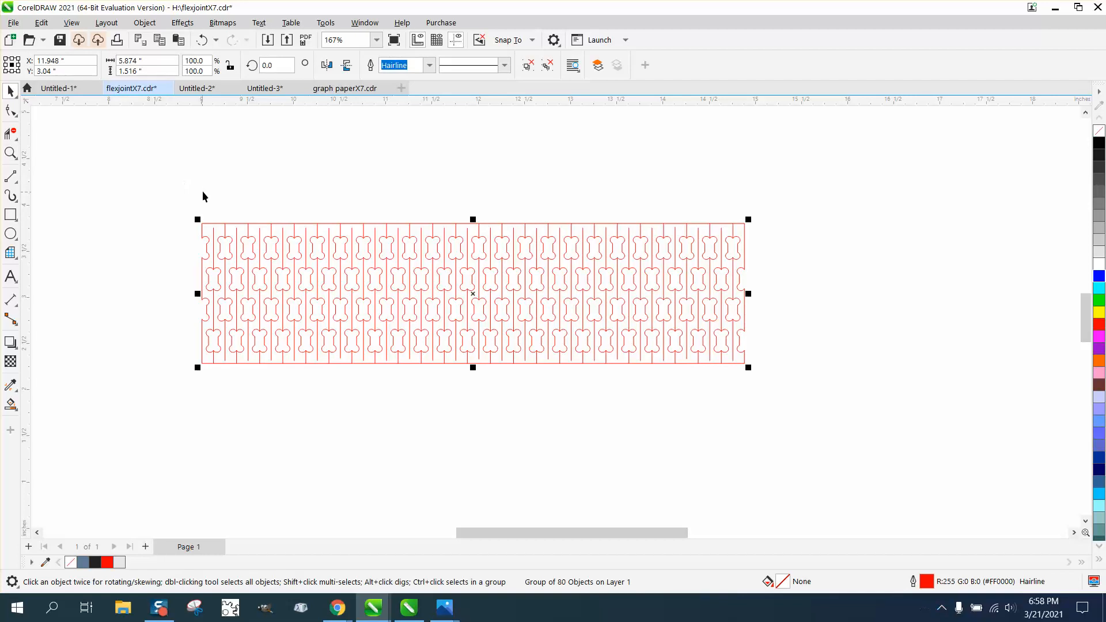
pyautogui.hotkey('ctrl', 'z')
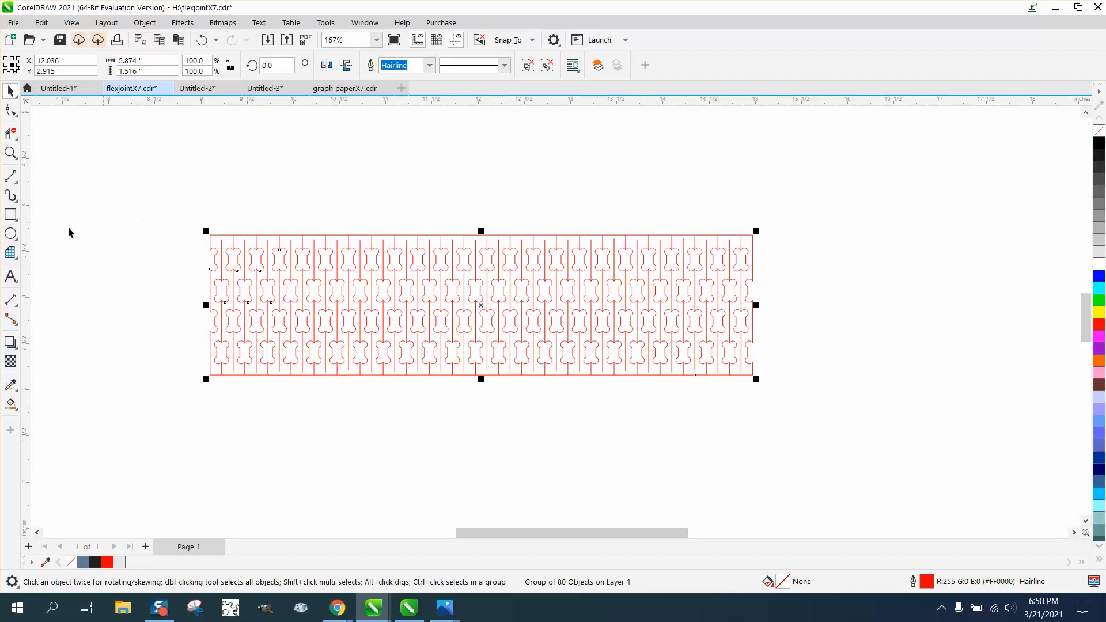
pyautogui.click(11, 177)
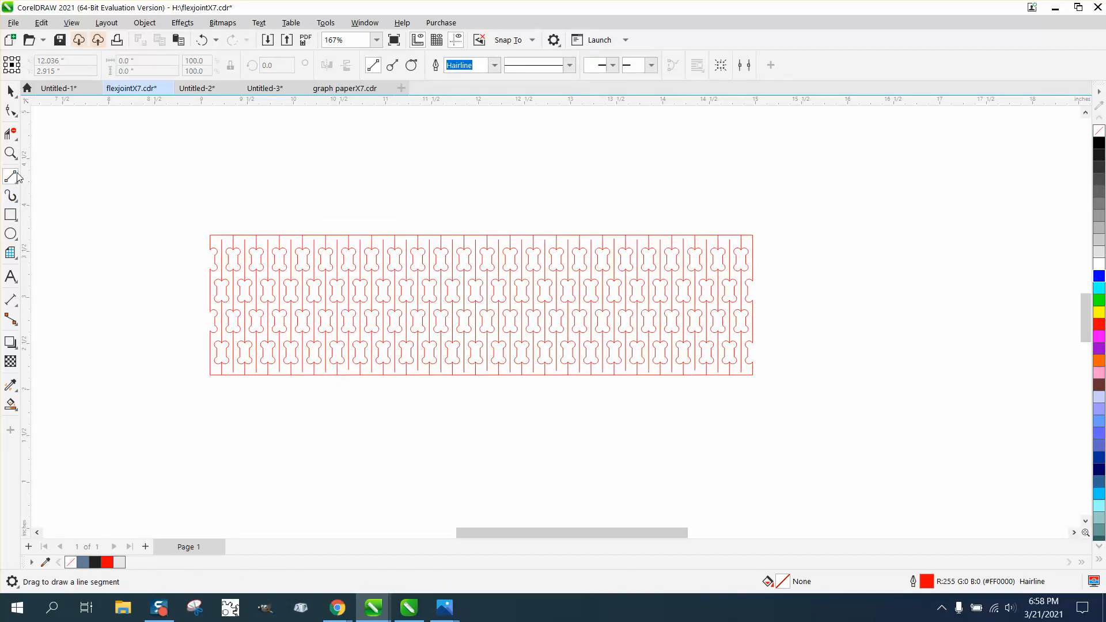
pyautogui.moveTo(248, 180); pyautogui.dragTo(742, 184)
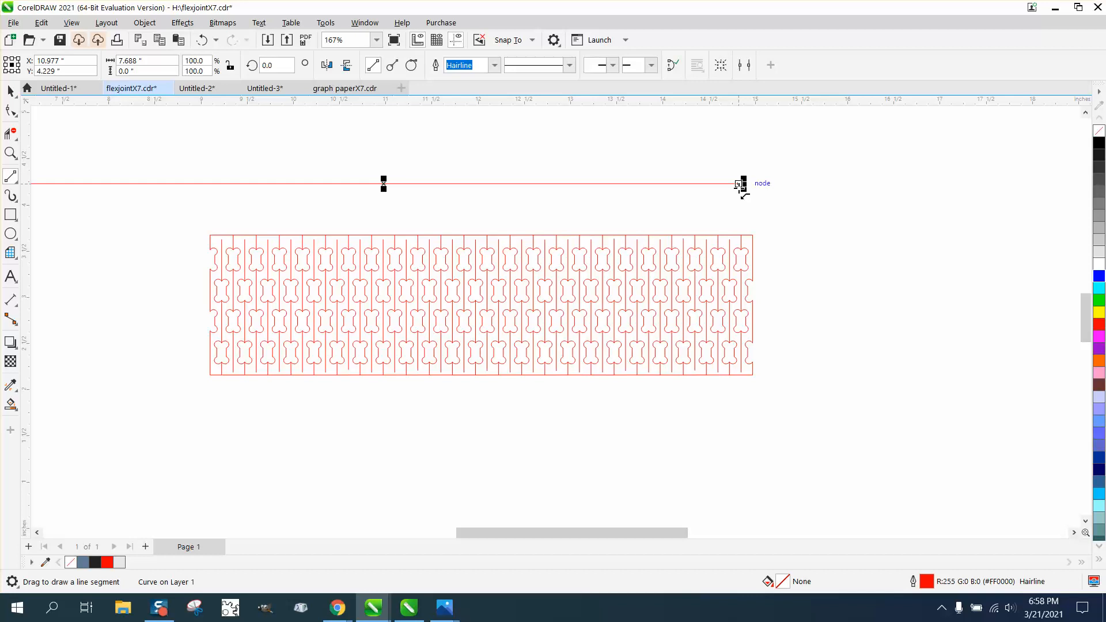
pyautogui.press('p')
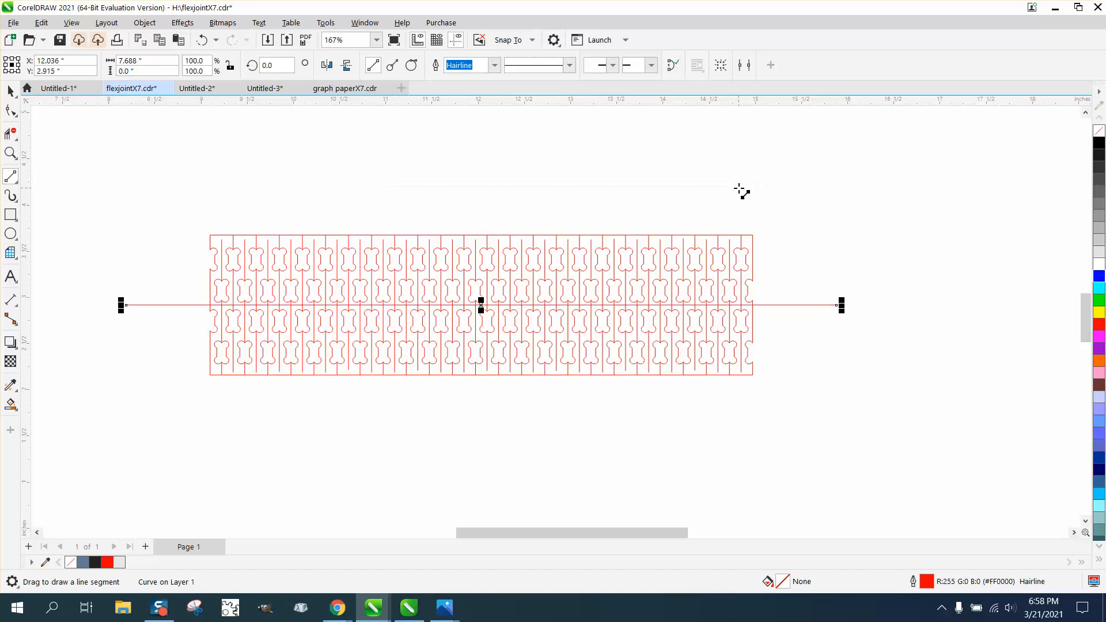
# Deselect everything and set the nudge distance to 6 inches.
pyautogui.click(11, 92)
pyautogui.click(263, 236)
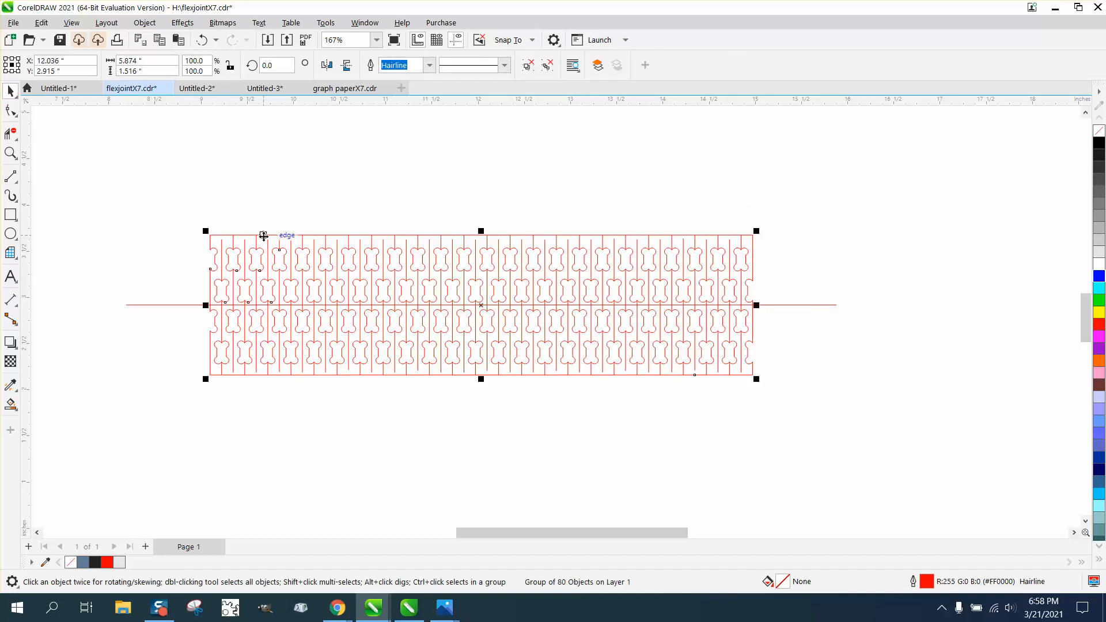
pyautogui.click(162, 145)
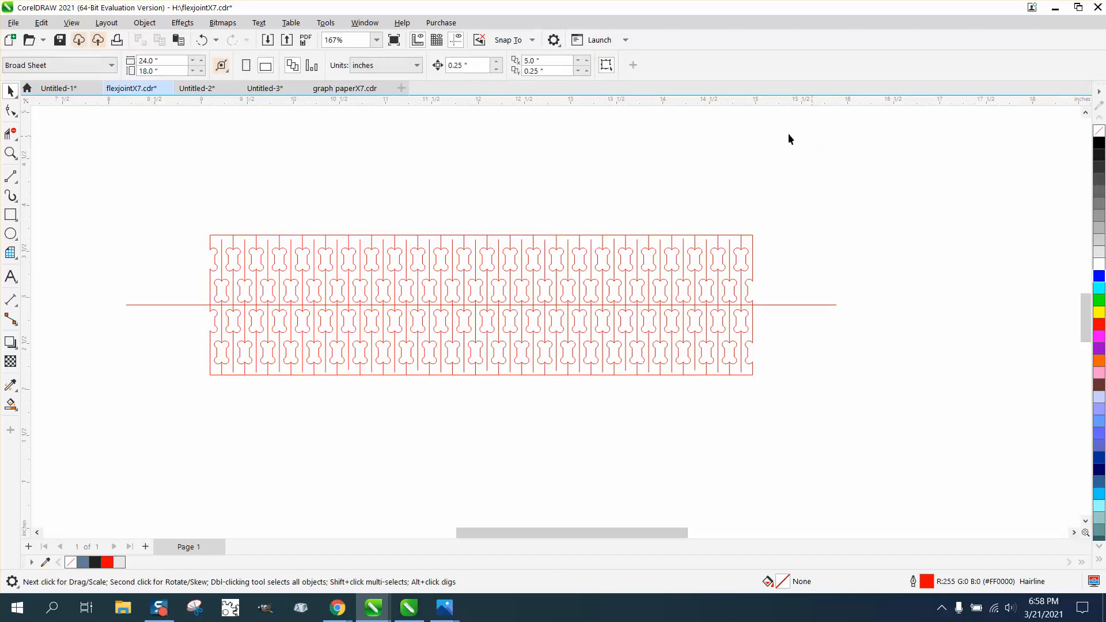
pyautogui.click(463, 65)
pyautogui.write('6')
# Delete the pattern segments above the horizontal center line with Virtual Segment Delete, including the short stubs crossing it.
pyautogui.click(12, 136)
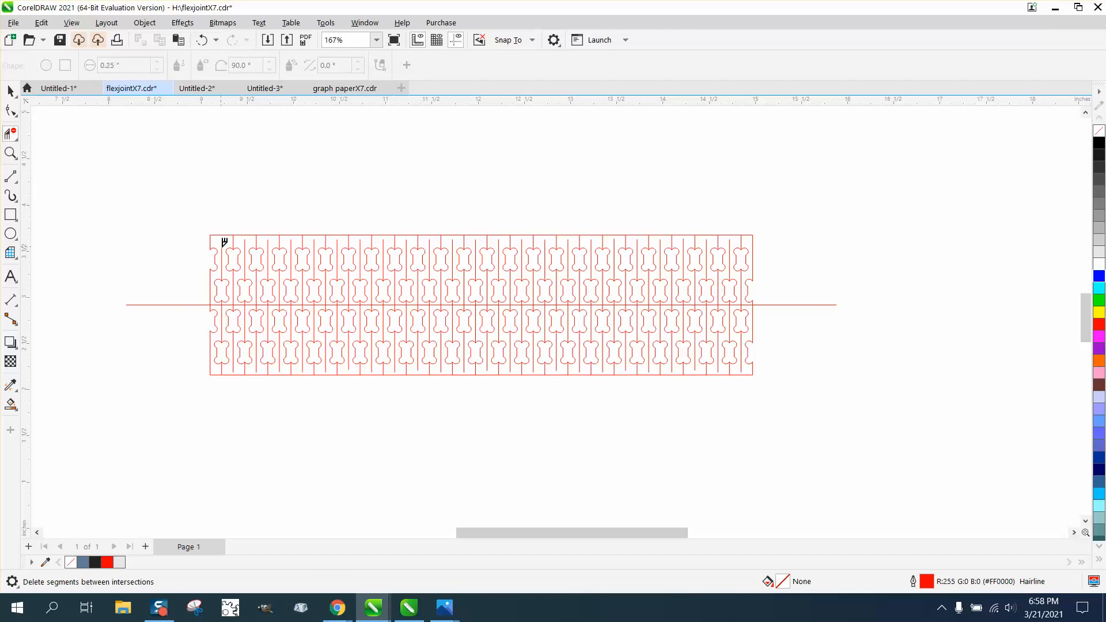
pyautogui.moveTo(194, 236); pyautogui.dragTo(775, 290)
pyautogui.moveTo(260, 213); pyautogui.dragTo(360, 249)
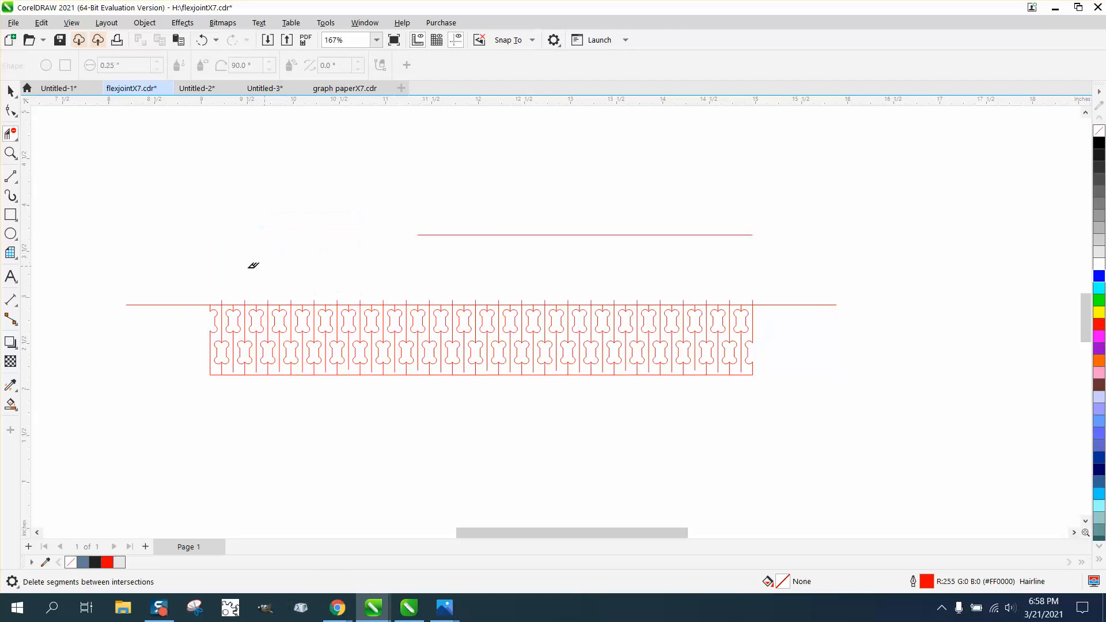
pyautogui.click(10, 152)
pyautogui.moveTo(168, 272); pyautogui.dragTo(870, 410)
pyautogui.click(11, 133)
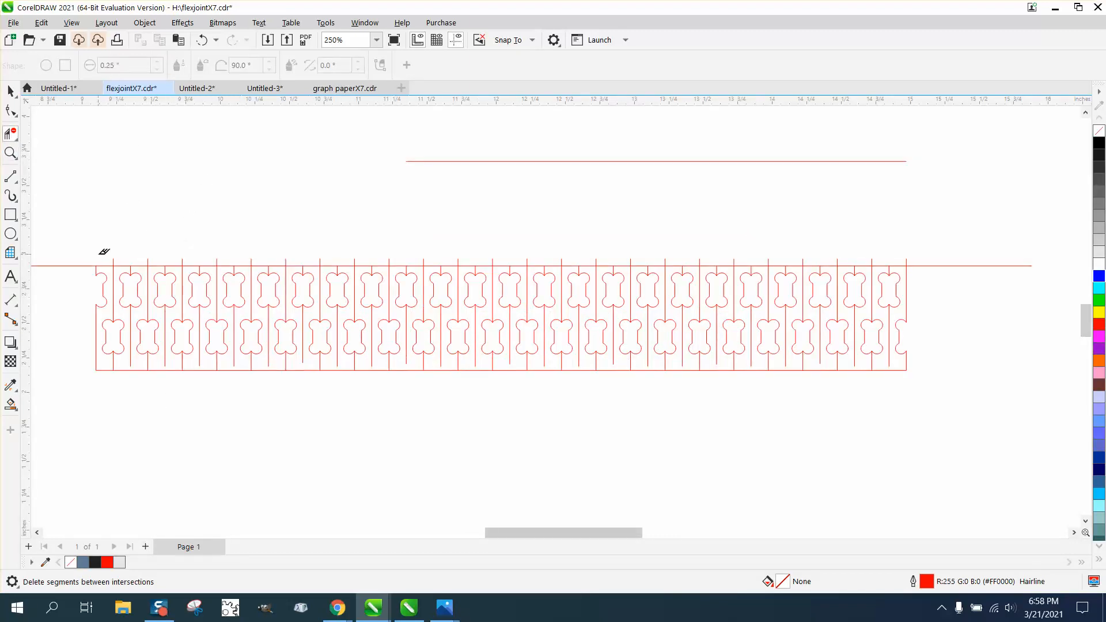
pyautogui.moveTo(99, 254); pyautogui.dragTo(919, 255)
# Delete the horizontal center line used as the cutting boundary.
pyautogui.click(11, 90)
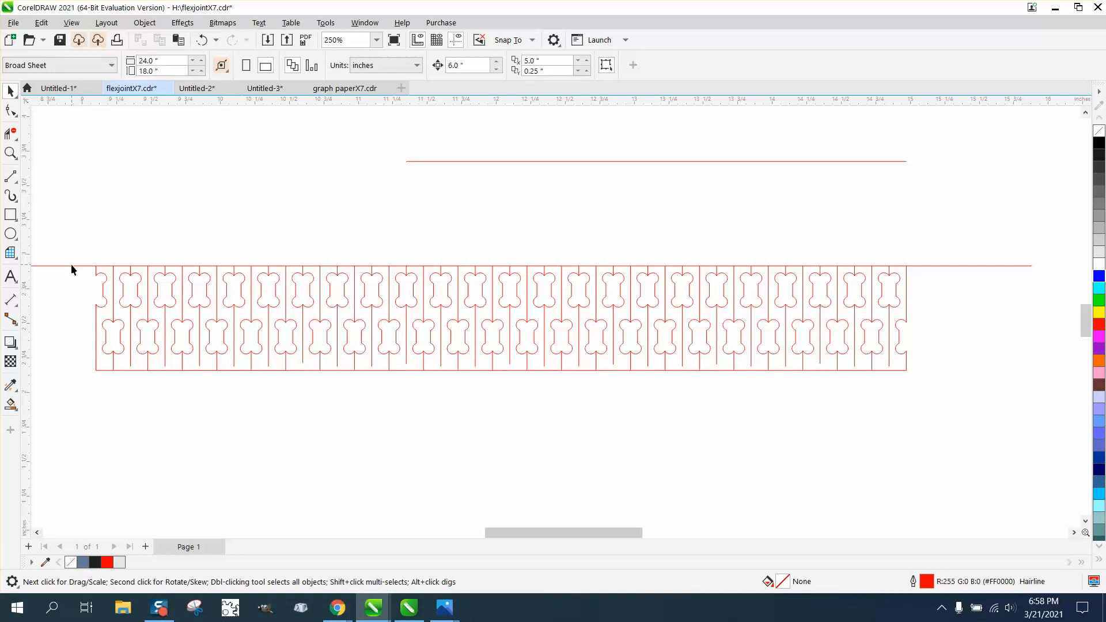
pyautogui.click(72, 265)
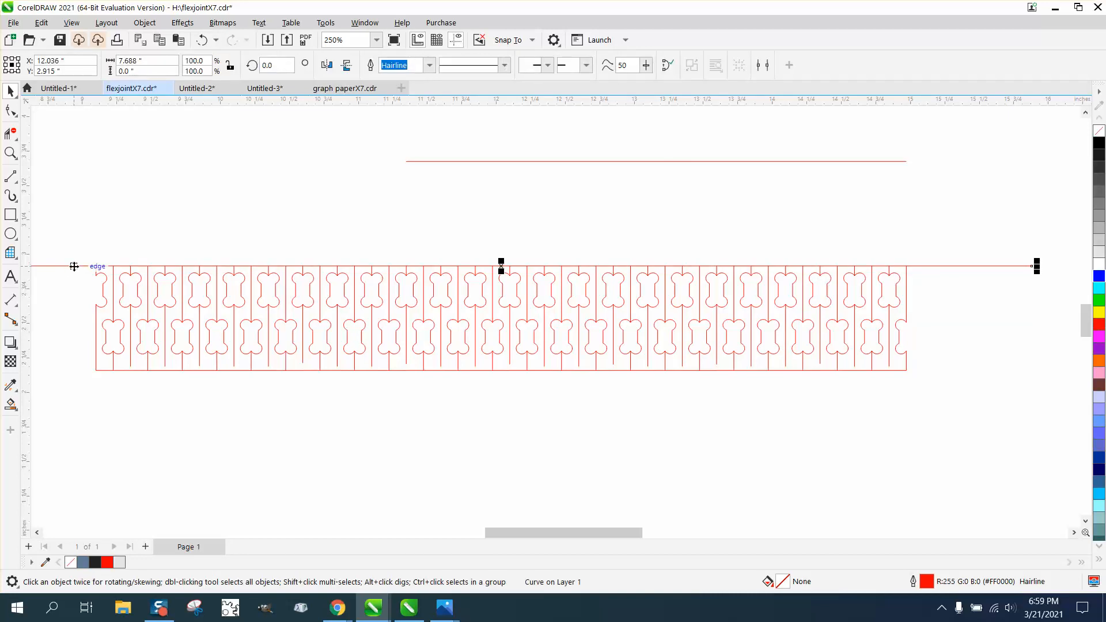
pyautogui.press('Delete')
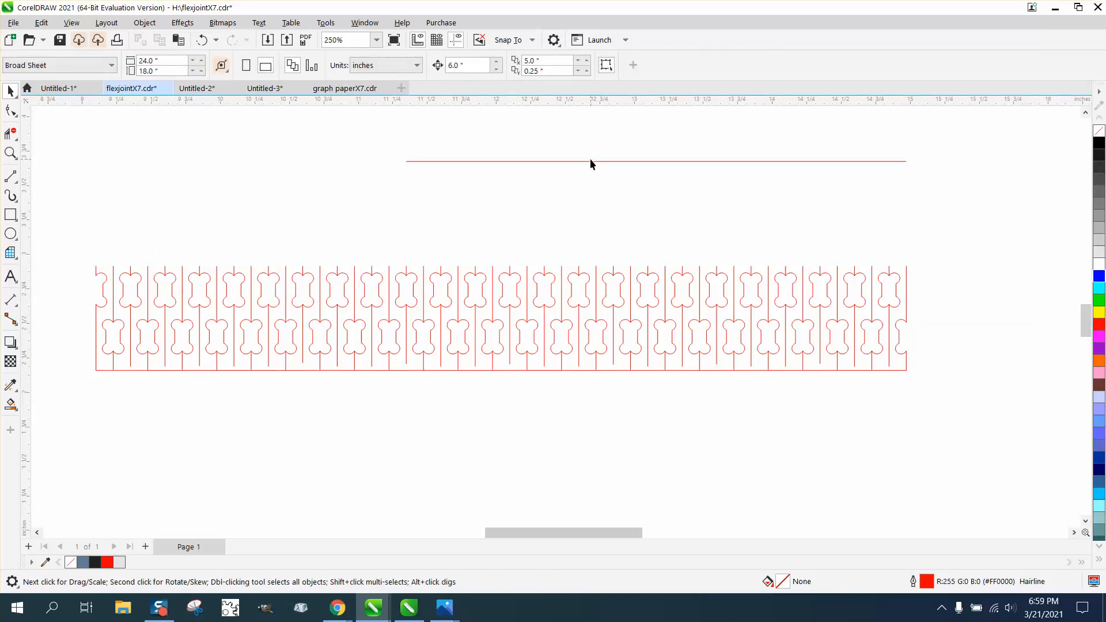
# Ungroup the halved pattern and delete the leftover top edge segments above it.
pyautogui.click(591, 163)
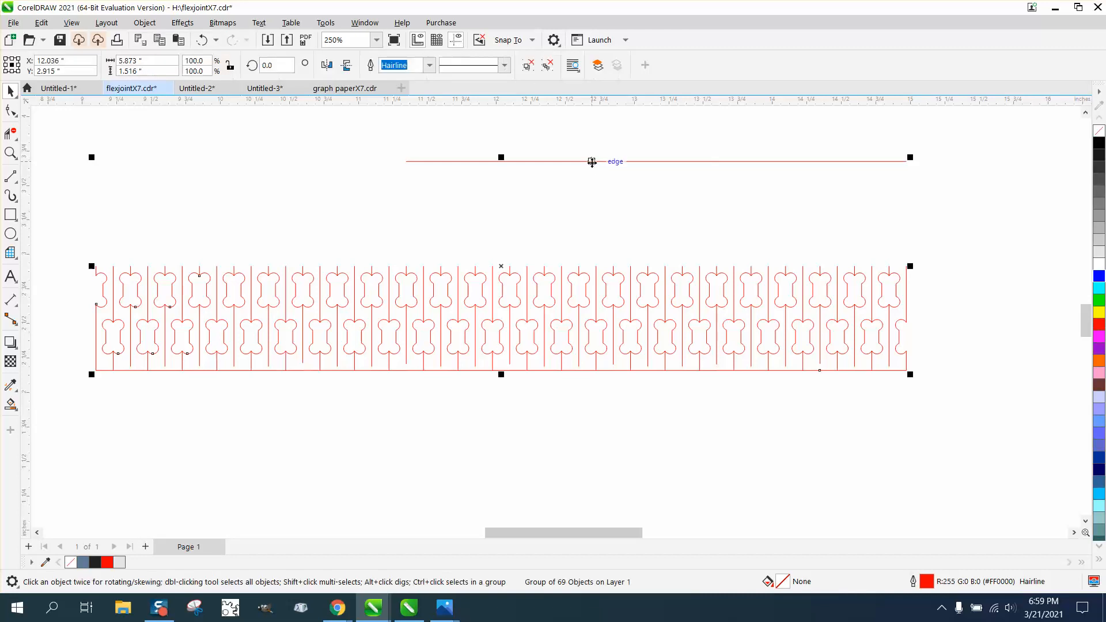
pyautogui.click(145, 23)
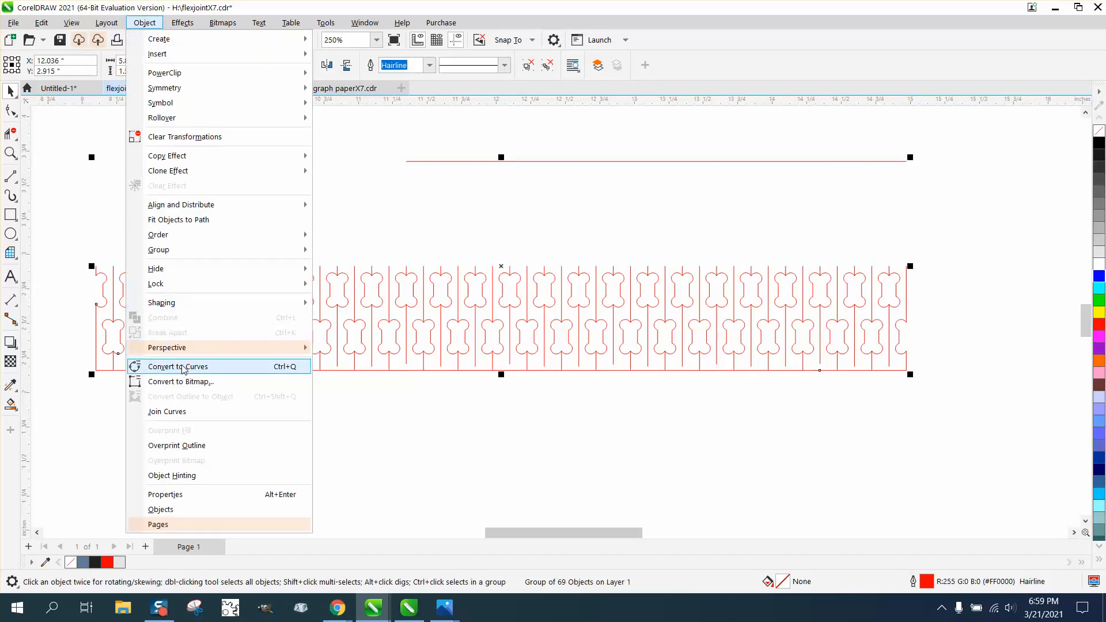
pyautogui.moveTo(159, 254)
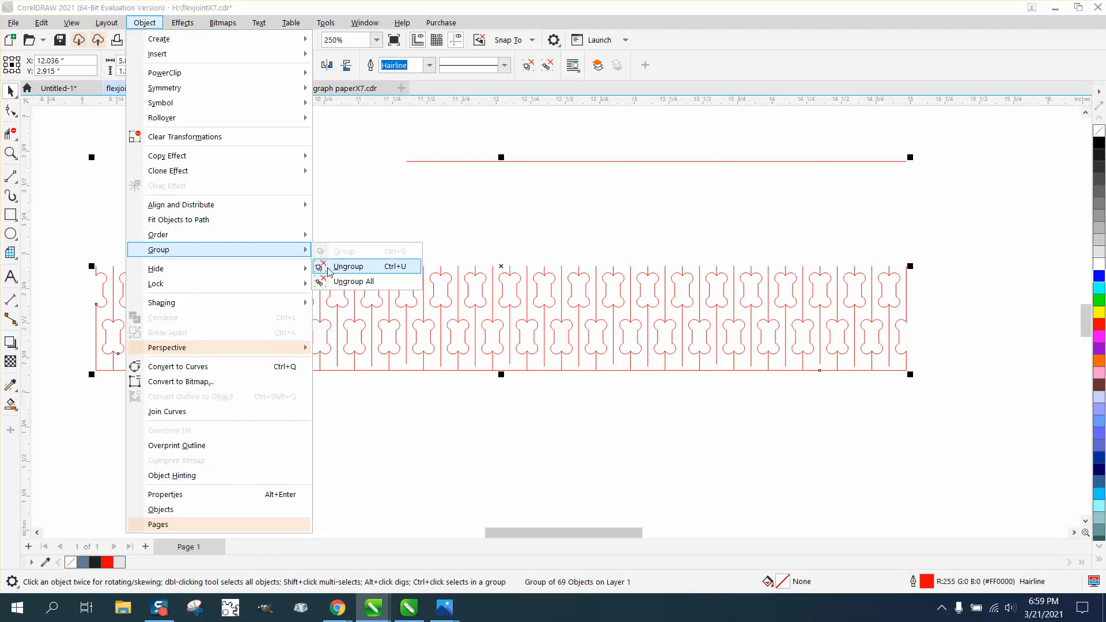
pyautogui.click(333, 266)
pyautogui.click(472, 174)
pyautogui.click(475, 161)
pyautogui.press('Delete')
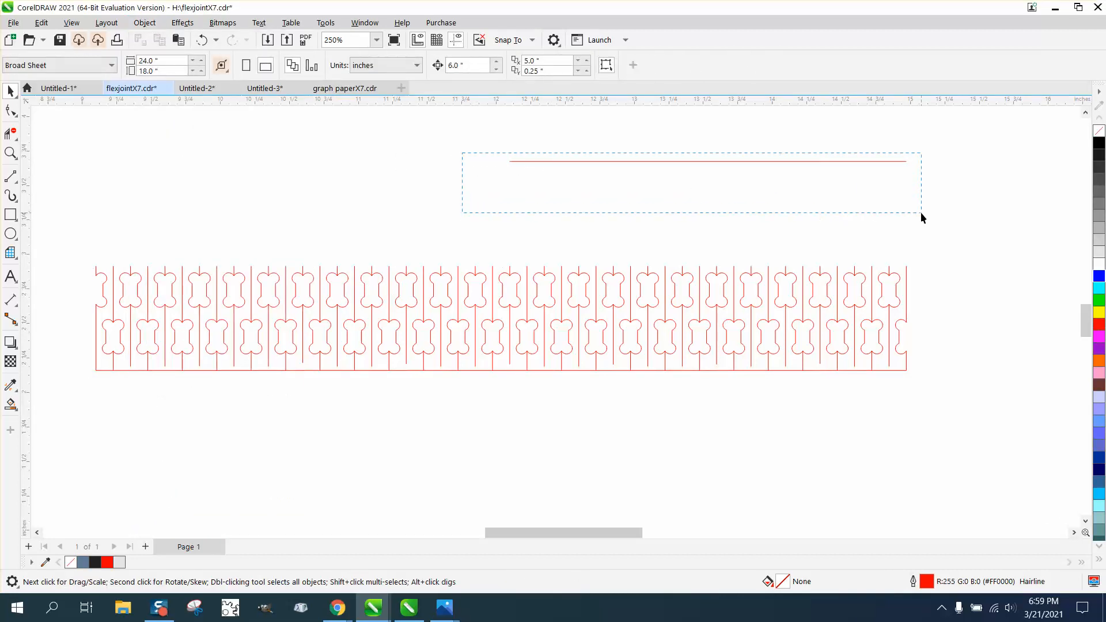
pyautogui.moveTo(921, 212); pyautogui.dragTo(921, 213)
pyautogui.press('Delete')
# Try duplicating the whole half pattern with the current duplicate offset, and delete the copy.
pyautogui.scroll(-3, 352, 305)
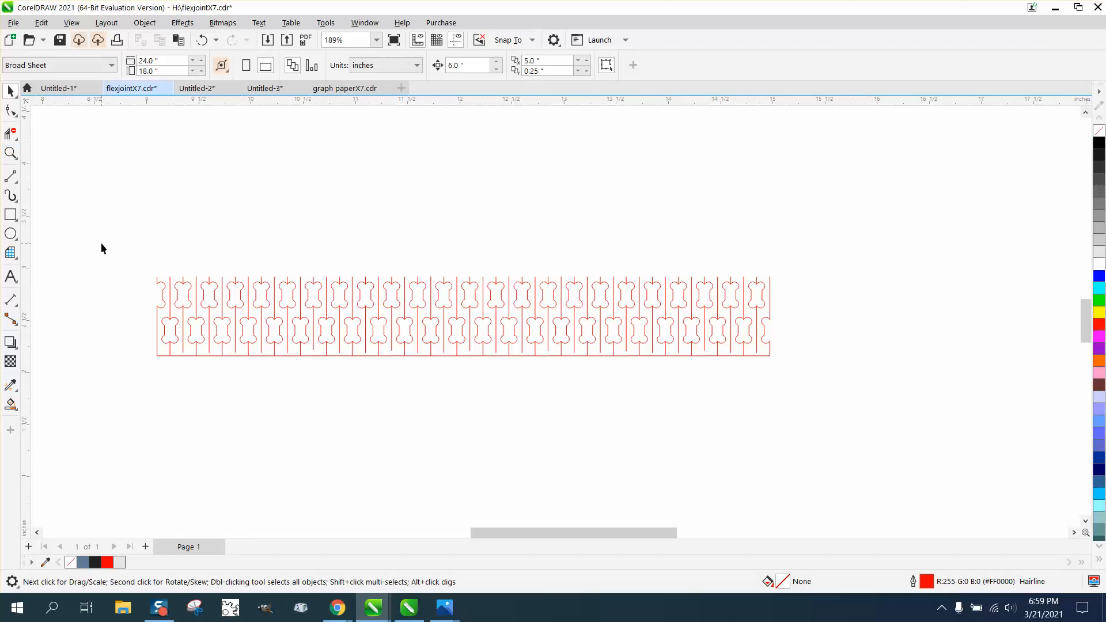
pyautogui.click(10, 152)
pyautogui.click(11, 91)
pyautogui.moveTo(660, 350); pyautogui.dragTo(853, 393)
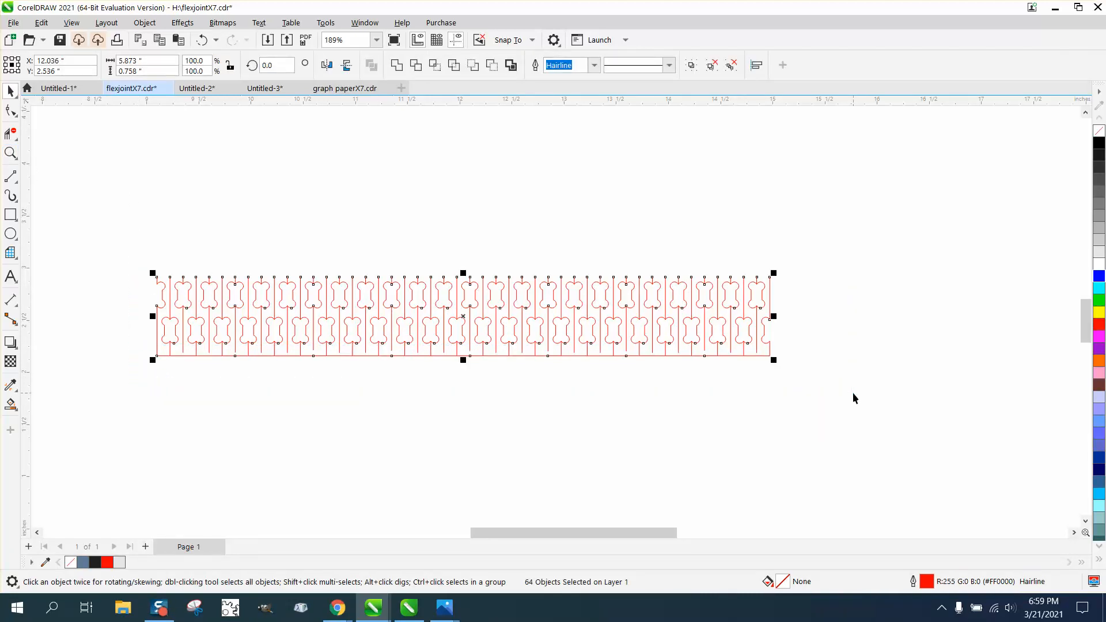
pyautogui.hotkey('ctrl', 'd')
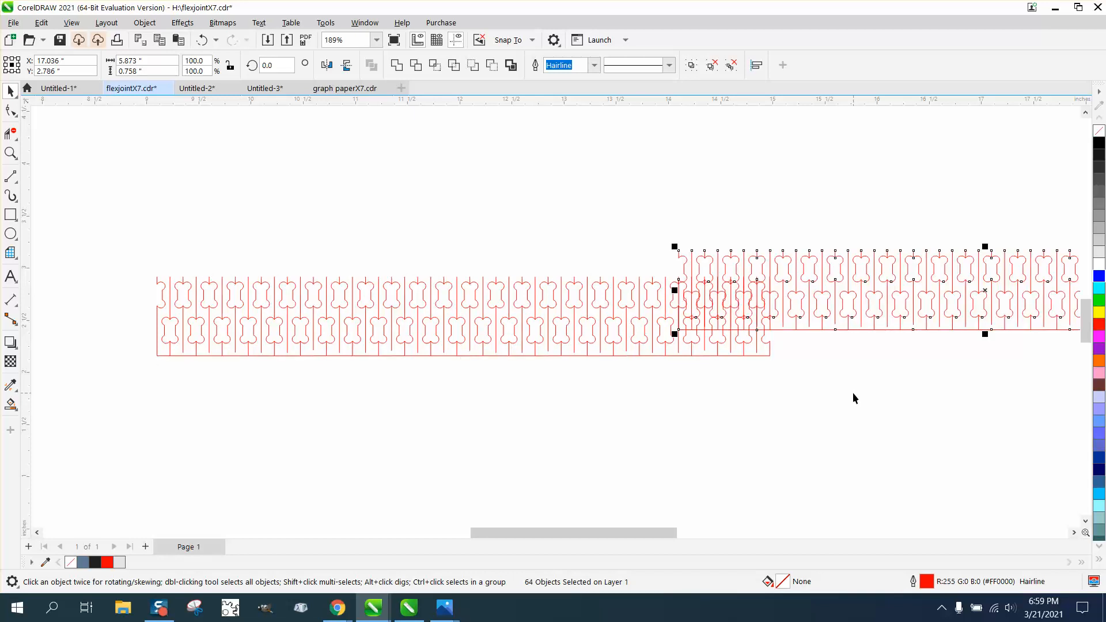
pyautogui.press('Delete')
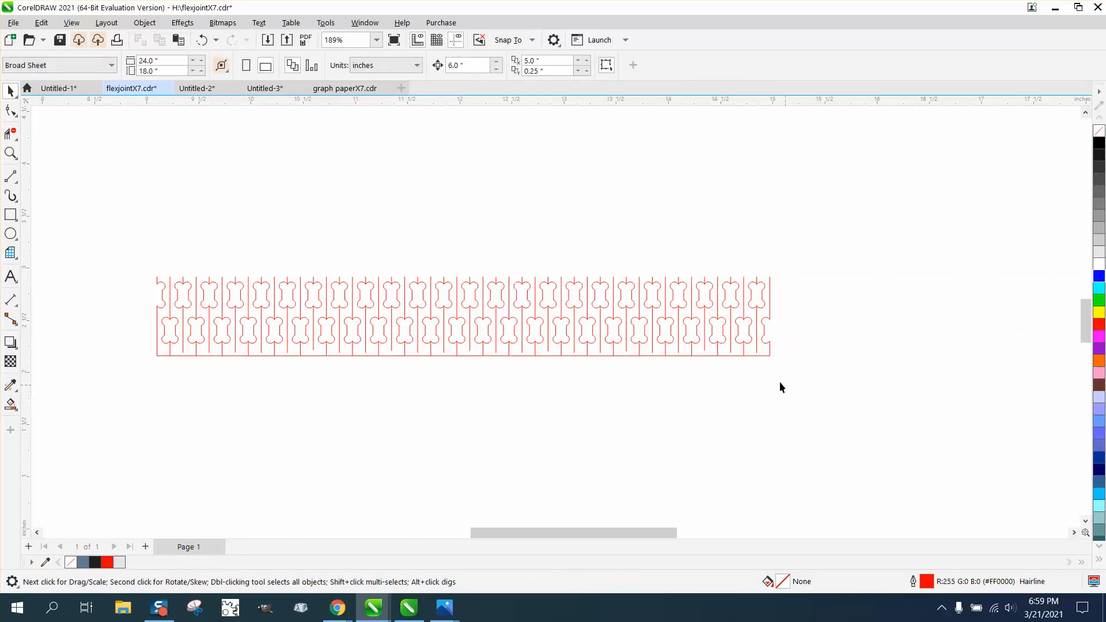
# Set the horizontal and vertical duplicate distances to 0.
pyautogui.click(532, 59)
pyautogui.write('0')
pyautogui.press('Tab')
pyautogui.write('0')
pyautogui.press('Return')
# Check the half pattern's height and set the nudge distance to 0.758 inches.
pyautogui.moveTo(59, 252); pyautogui.dragTo(884, 433)
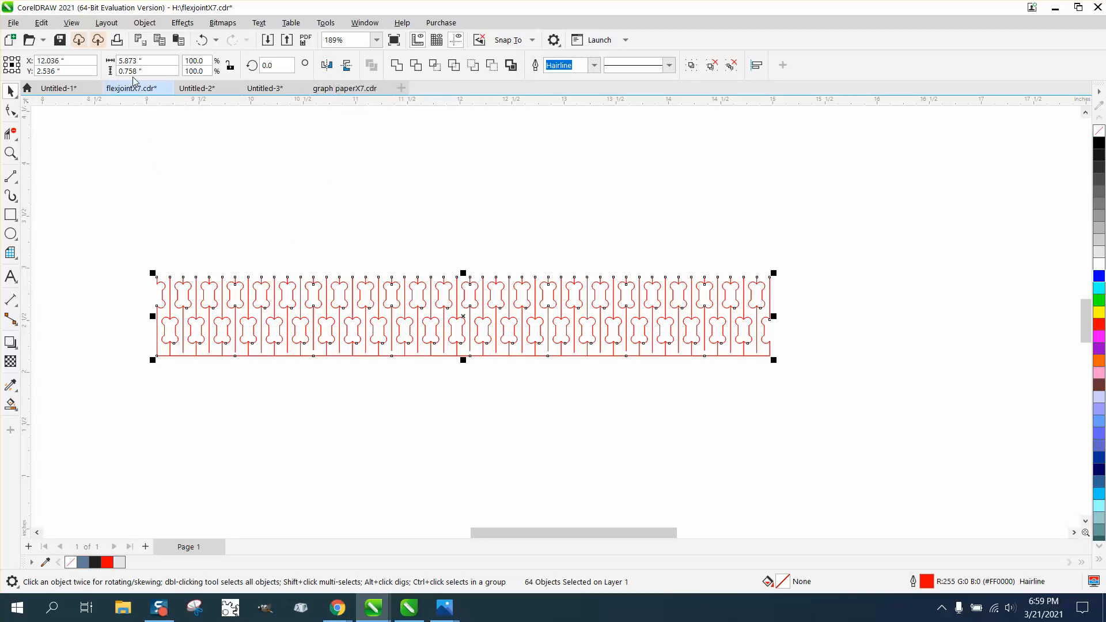
pyautogui.click(137, 133)
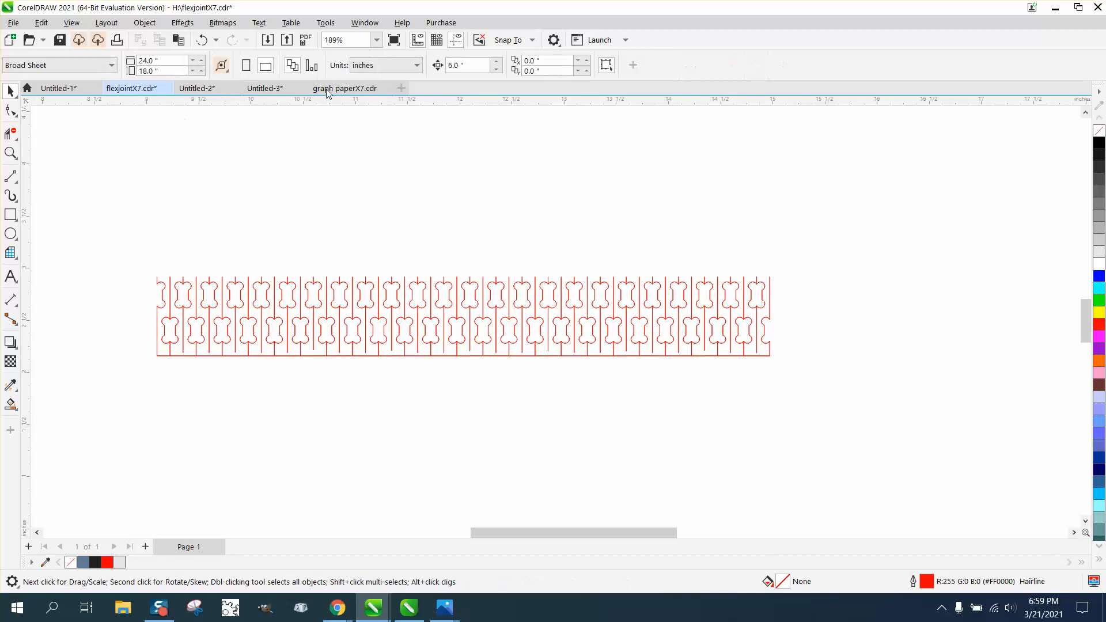
pyautogui.write('.')
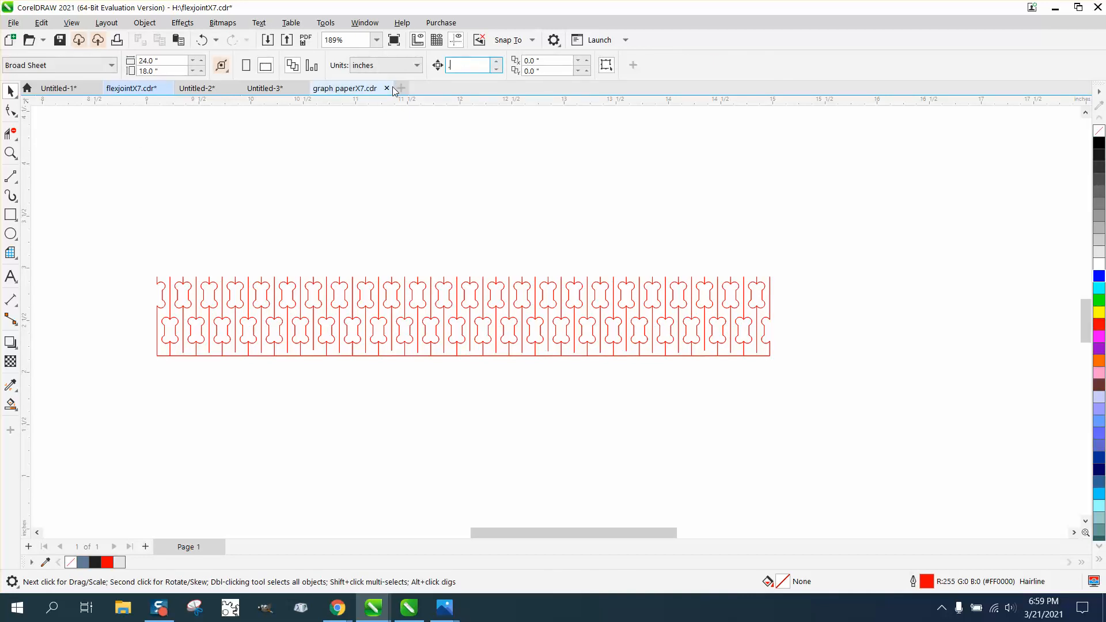
pyautogui.write('758')
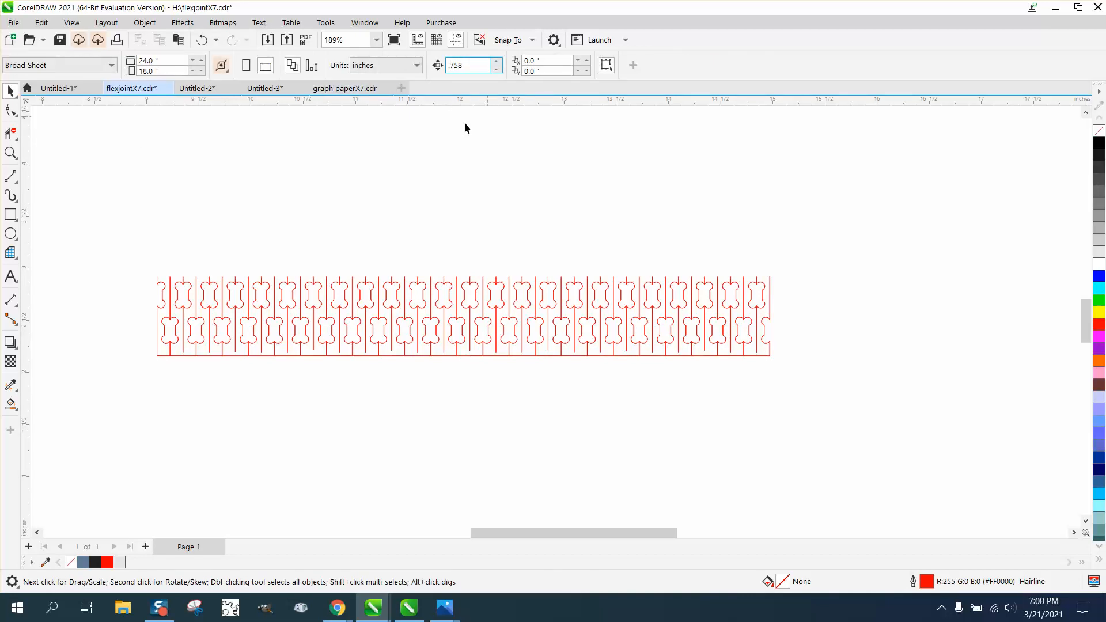
pyautogui.press('Return')
# Try nudging the second vertical line of the half pattern down on its own, and undo that nudge.
pyautogui.moveTo(782, 386); pyautogui.dragTo(1006, 392)
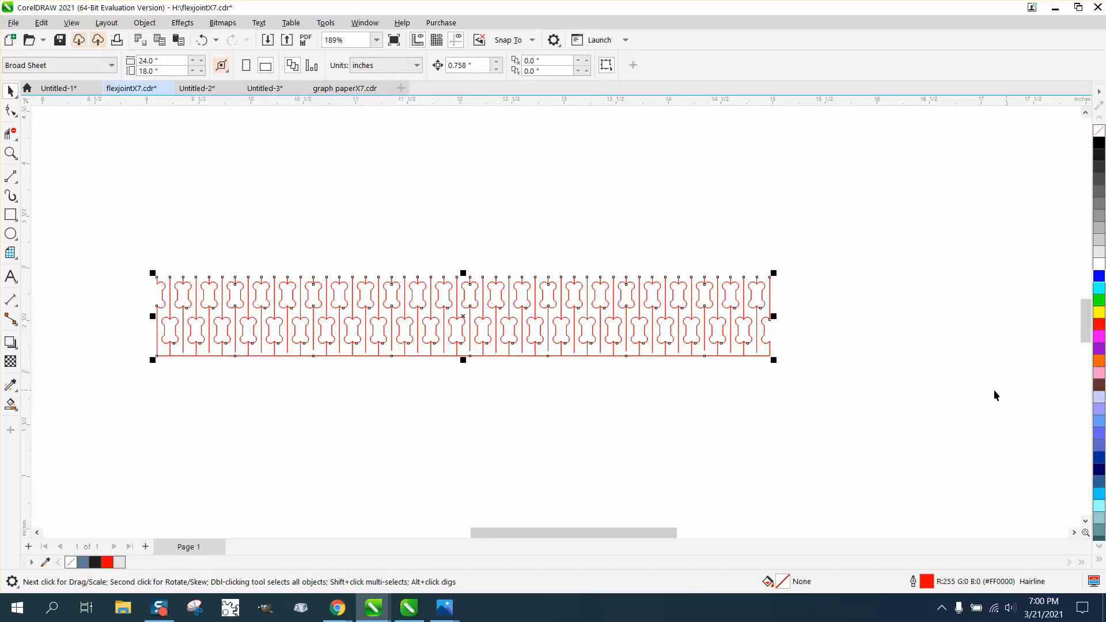
pyautogui.click(442, 152)
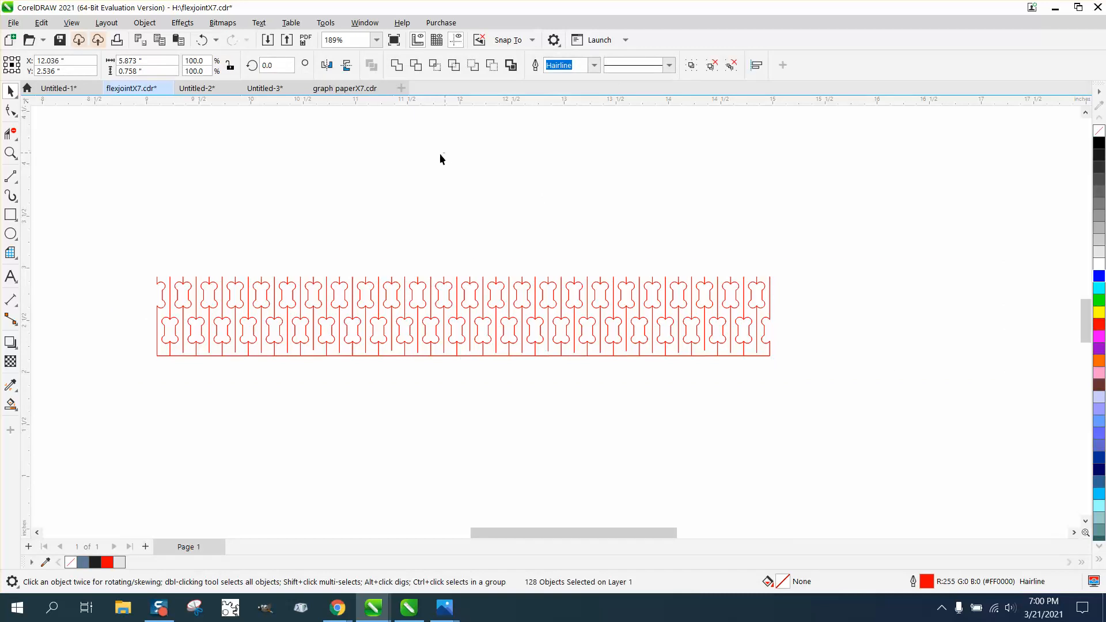
pyautogui.click(182, 281)
pyautogui.press('Down')
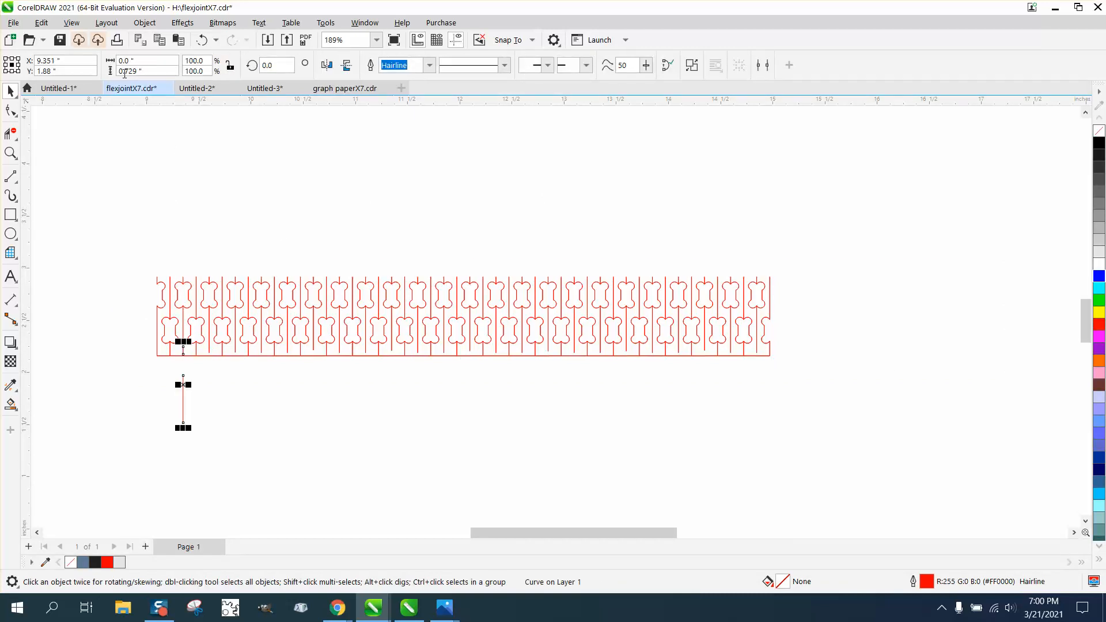
pyautogui.click(202, 39)
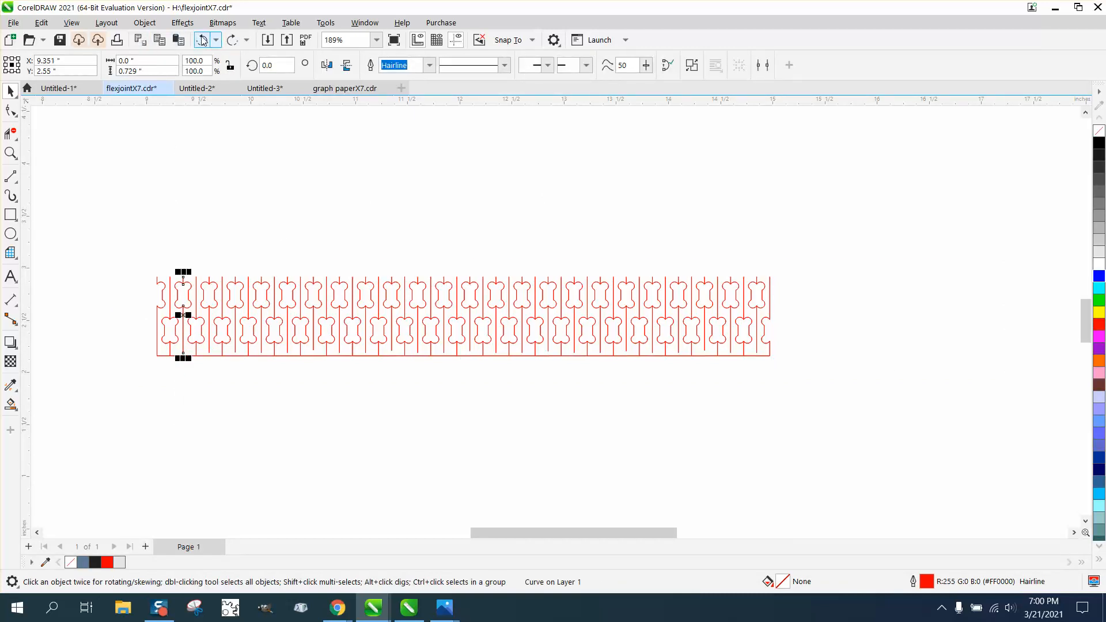
# Try moving a single vertical line near the middle of the half pattern downward, and undo the move.
pyautogui.click(202, 39)
pyautogui.click(450, 271)
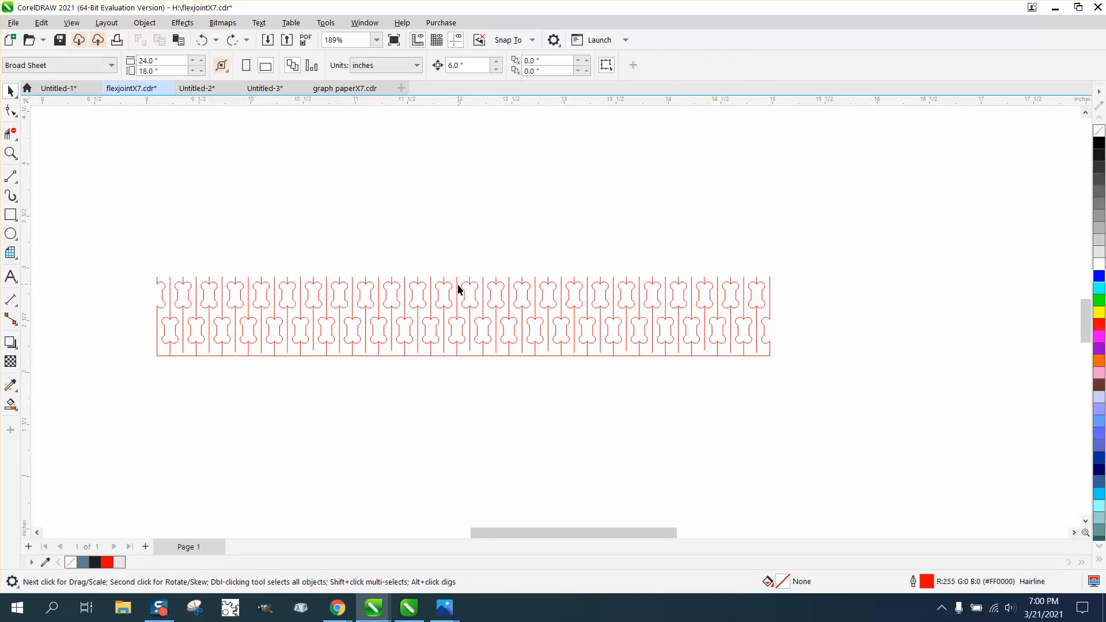
pyautogui.click(457, 285)
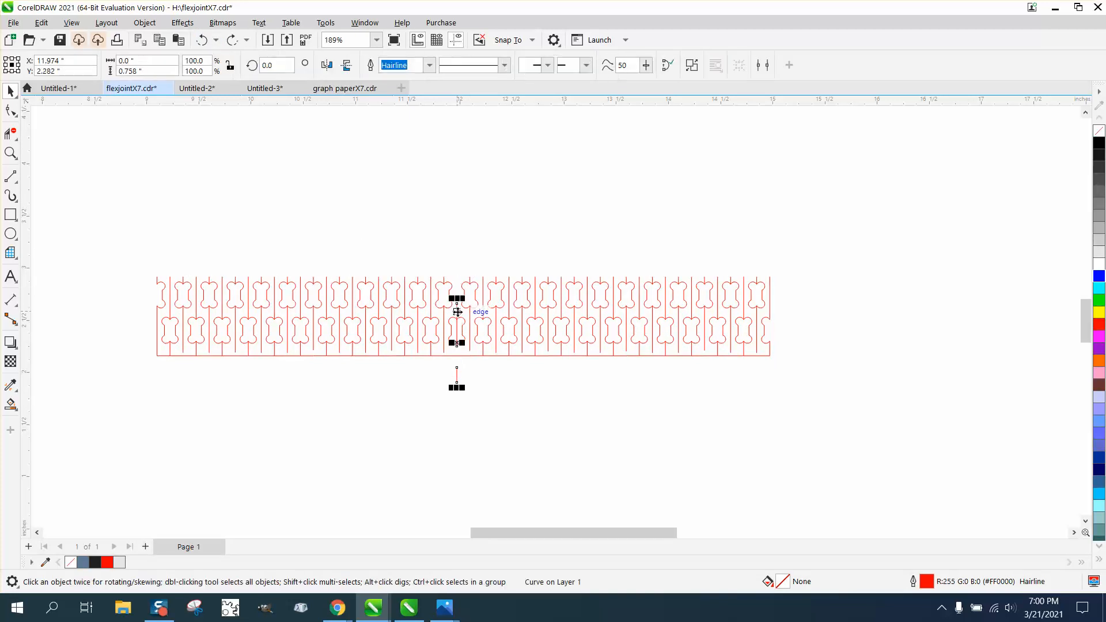
pyautogui.click(202, 40)
pyautogui.moveTo(123, 250); pyautogui.dragTo(236, 332)
pyautogui.moveTo(574, 373); pyautogui.dragTo(874, 410)
pyautogui.click(873, 407)
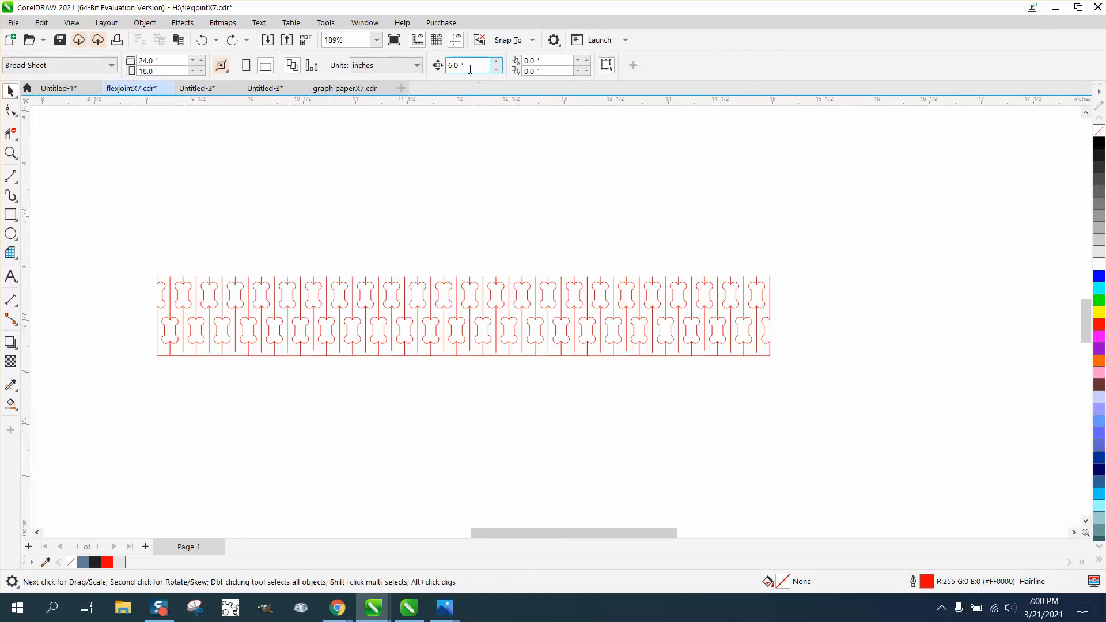
# Set the nudge distance to 0.758 inches and stack a vertically mirrored copy of the grouped half pattern directly above the original.
pyautogui.moveTo(470, 68); pyautogui.dragTo(417, 69)
pyautogui.write('.758')
pyautogui.moveTo(132, 256); pyautogui.dragTo(956, 396)
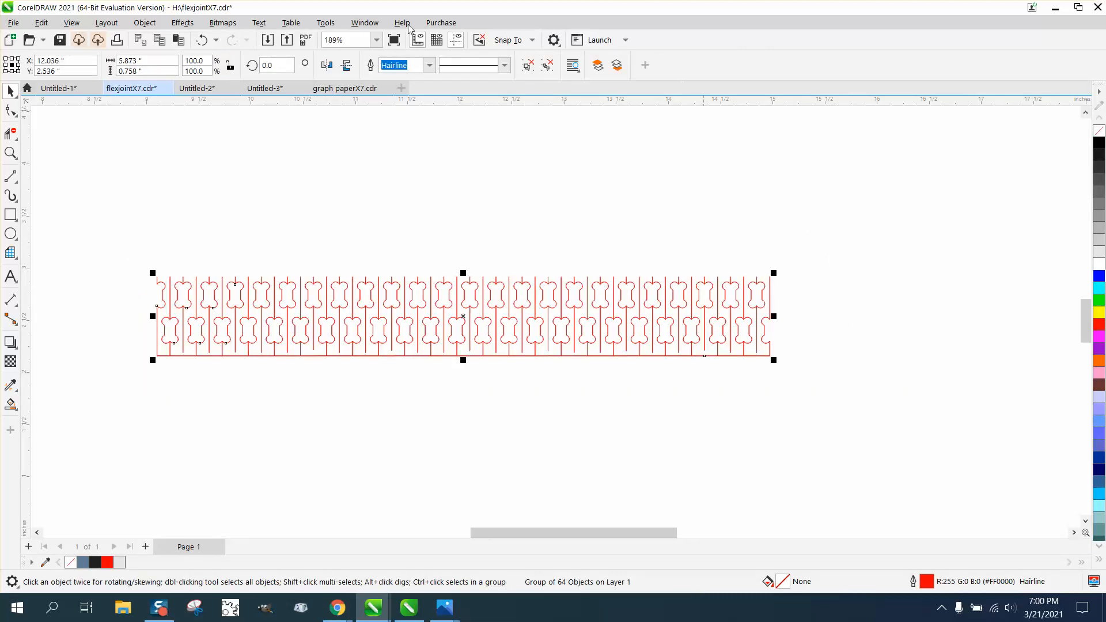
pyautogui.click(346, 66)
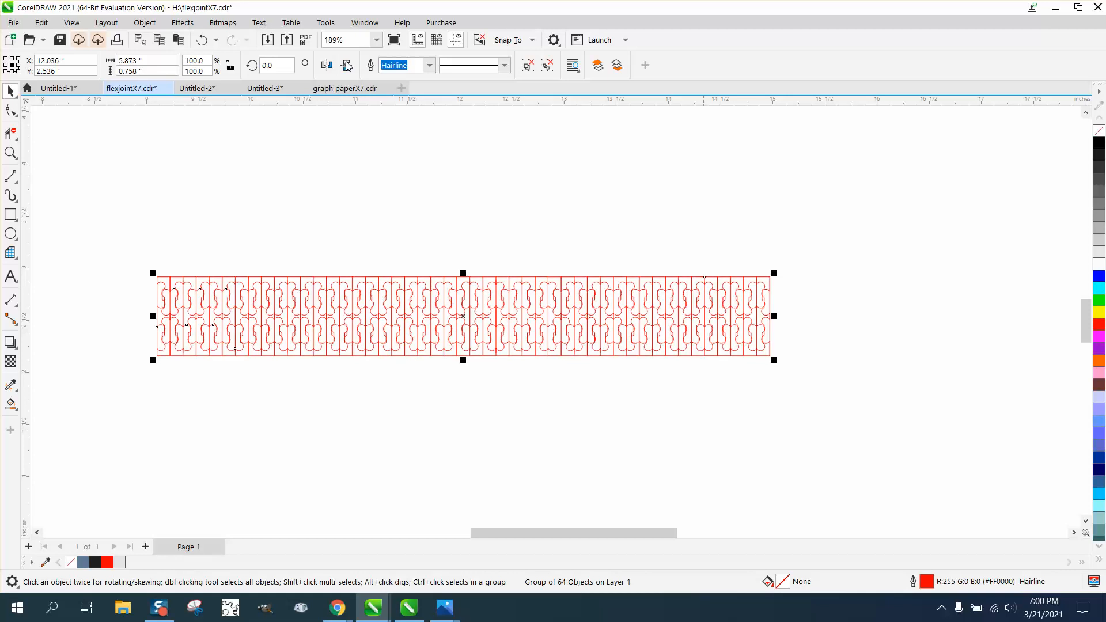
pyautogui.press('Up')
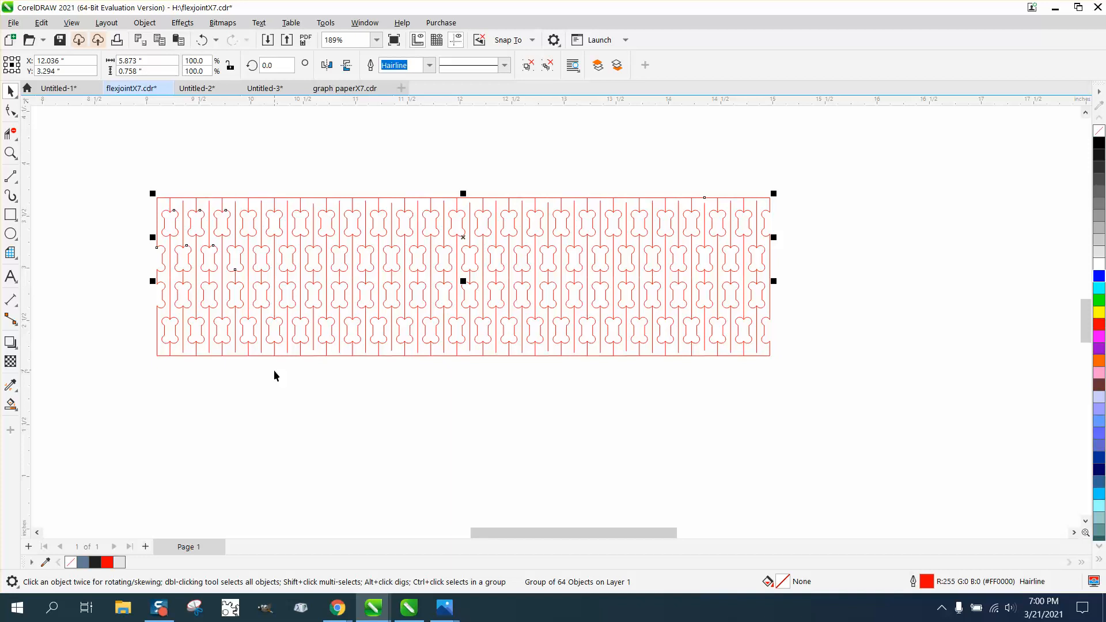
# Set the nudge distance to 0.1 inches and nudge the upper half up once to open a gap between the halves.
pyautogui.click(10, 152)
pyautogui.moveTo(114, 185); pyautogui.dragTo(737, 394)
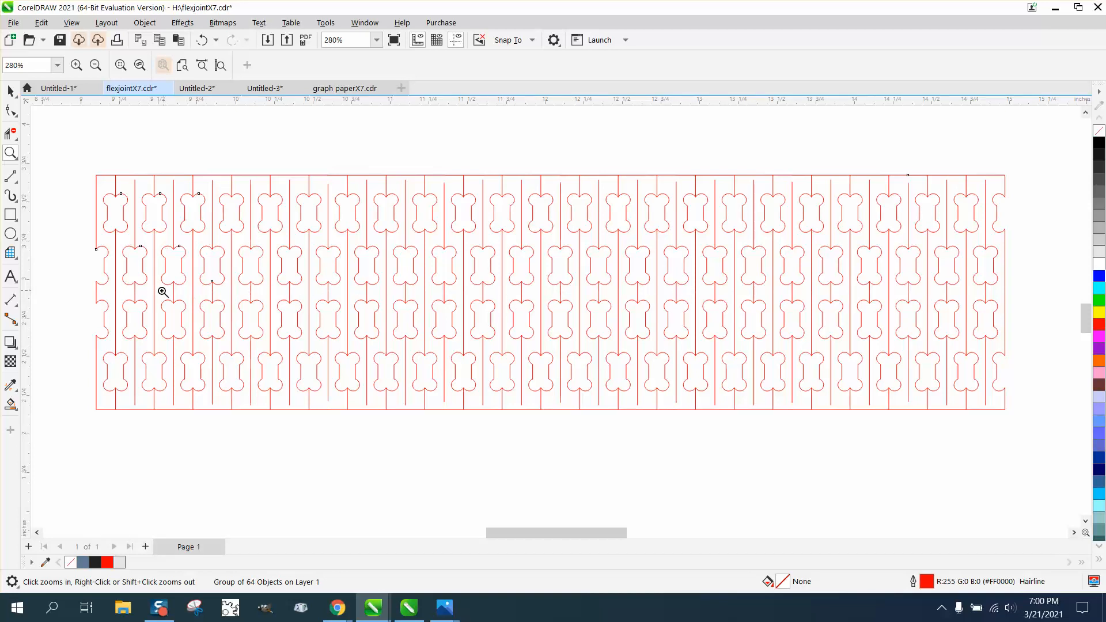
pyautogui.click(10, 94)
pyautogui.click(292, 137)
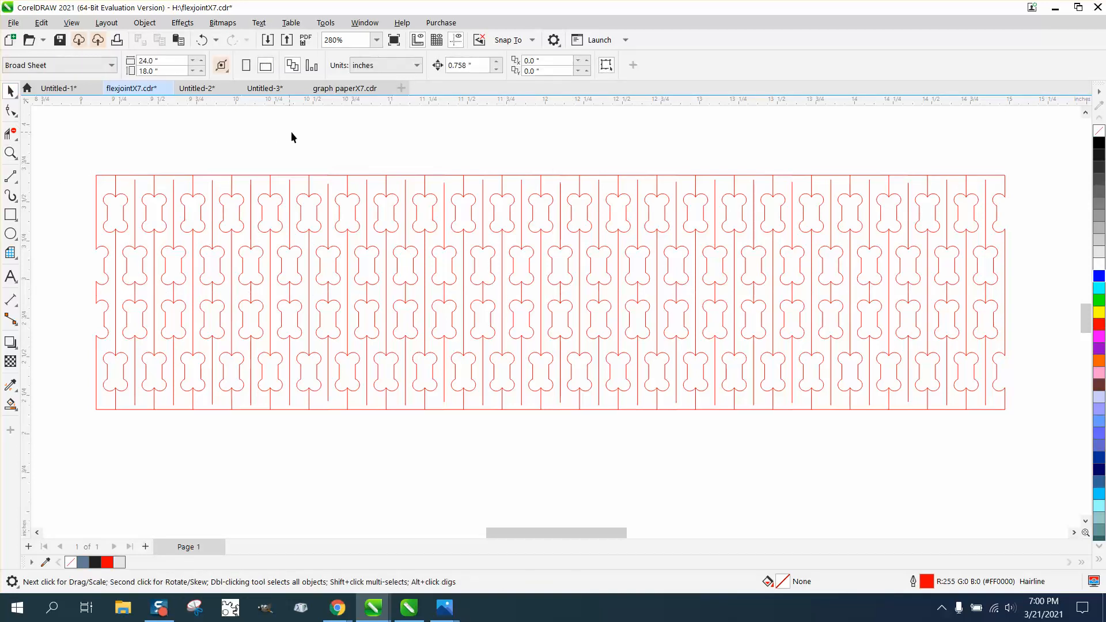
pyautogui.doubleClick(484, 64)
pyautogui.write('.1')
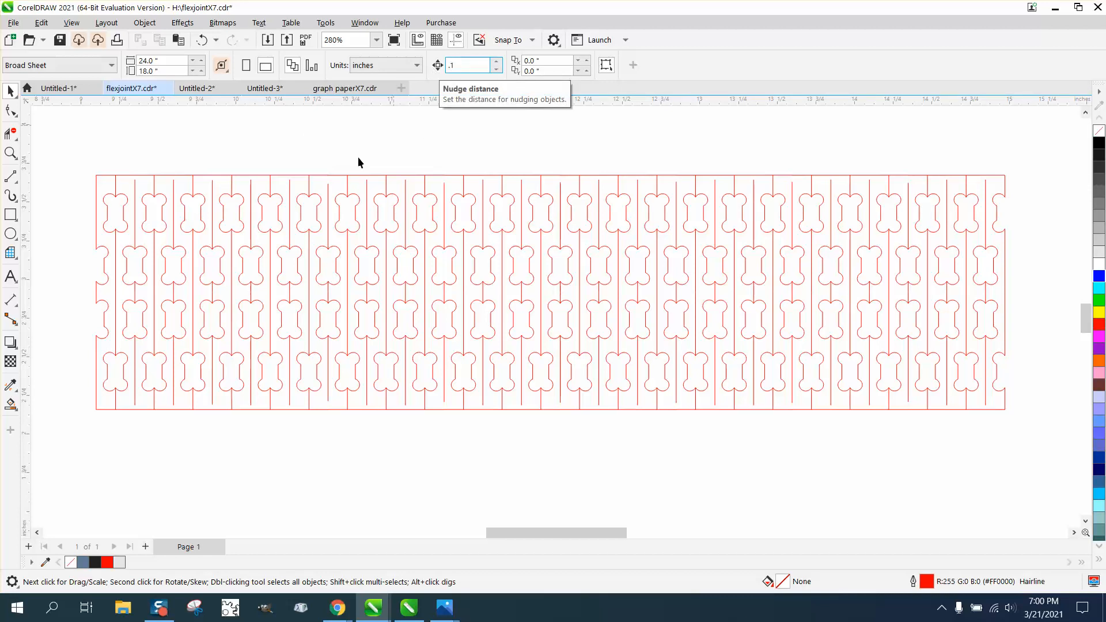
pyautogui.press('Return')
pyautogui.click(268, 186)
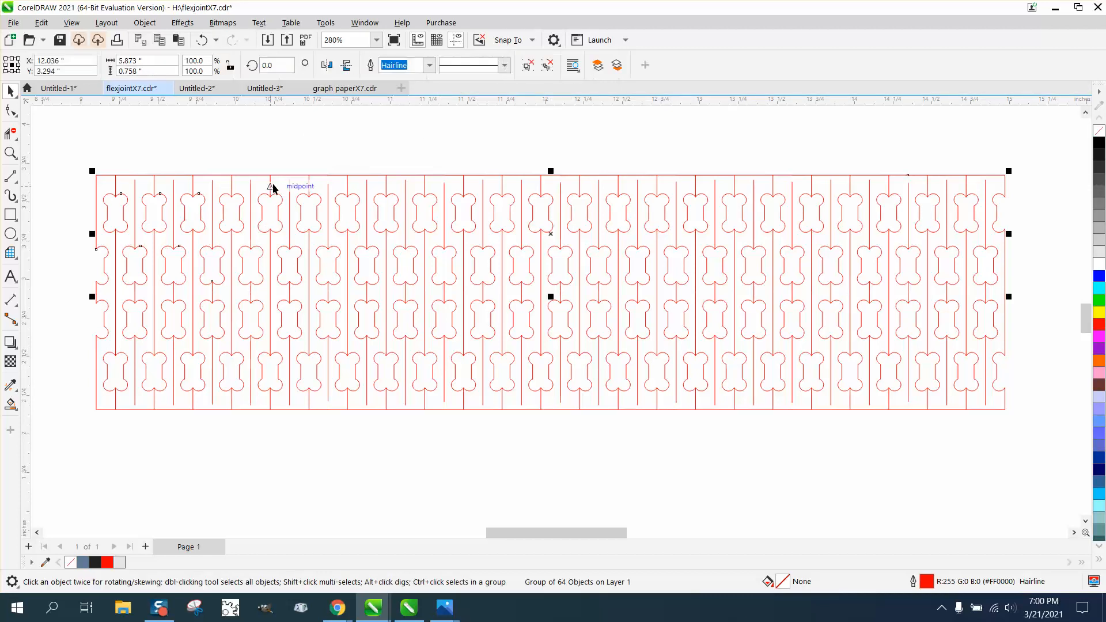
pyautogui.press('Up')
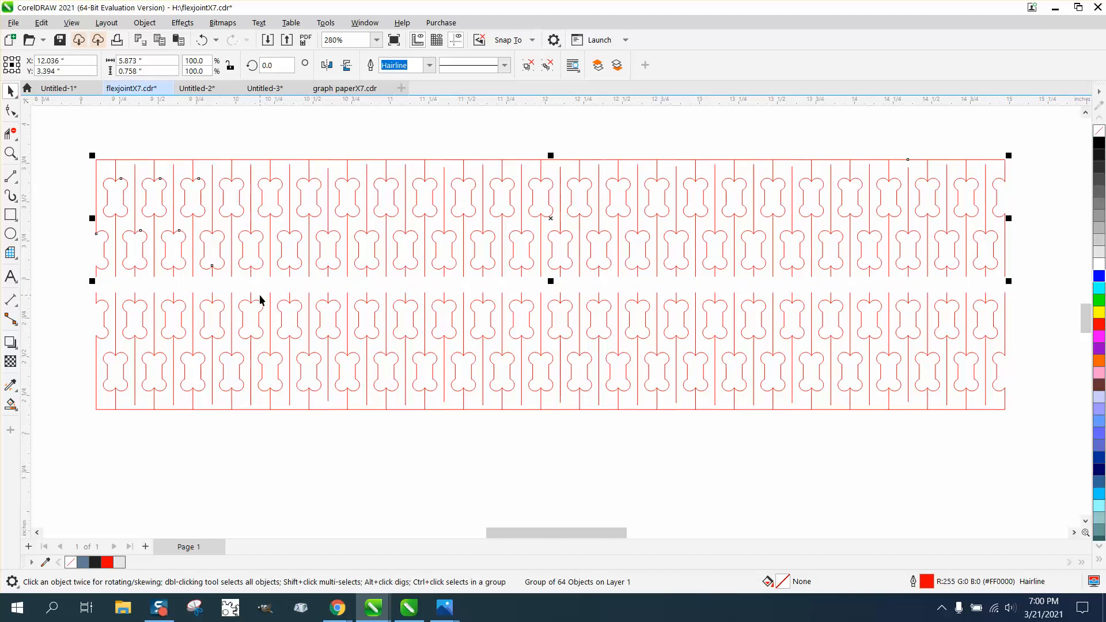
# Set the nudge distance to 0.05 inches and nudge the upper half down once to narrow the gap.
pyautogui.click(331, 139)
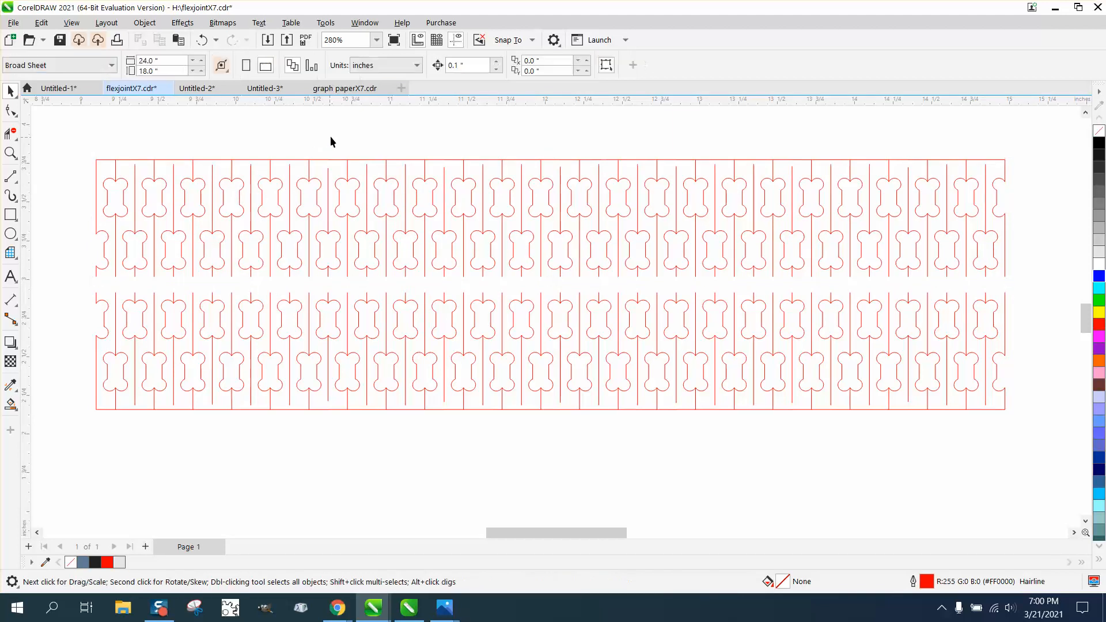
pyautogui.tripleClick(471, 67)
pyautogui.write('.05')
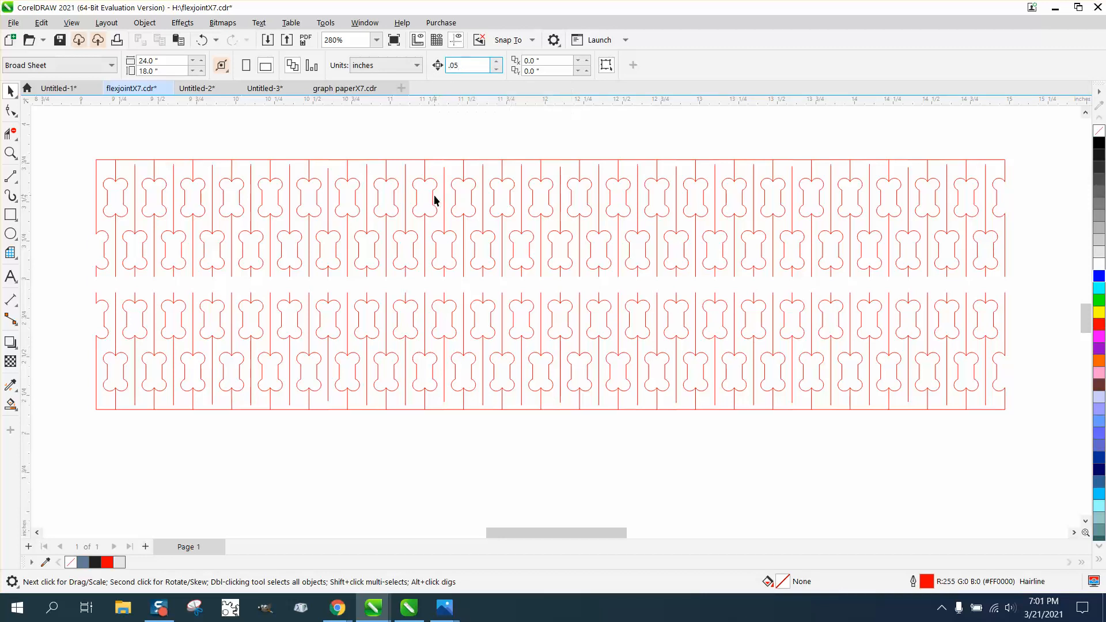
pyautogui.press('Return')
pyautogui.click(476, 199)
pyautogui.press('Down')
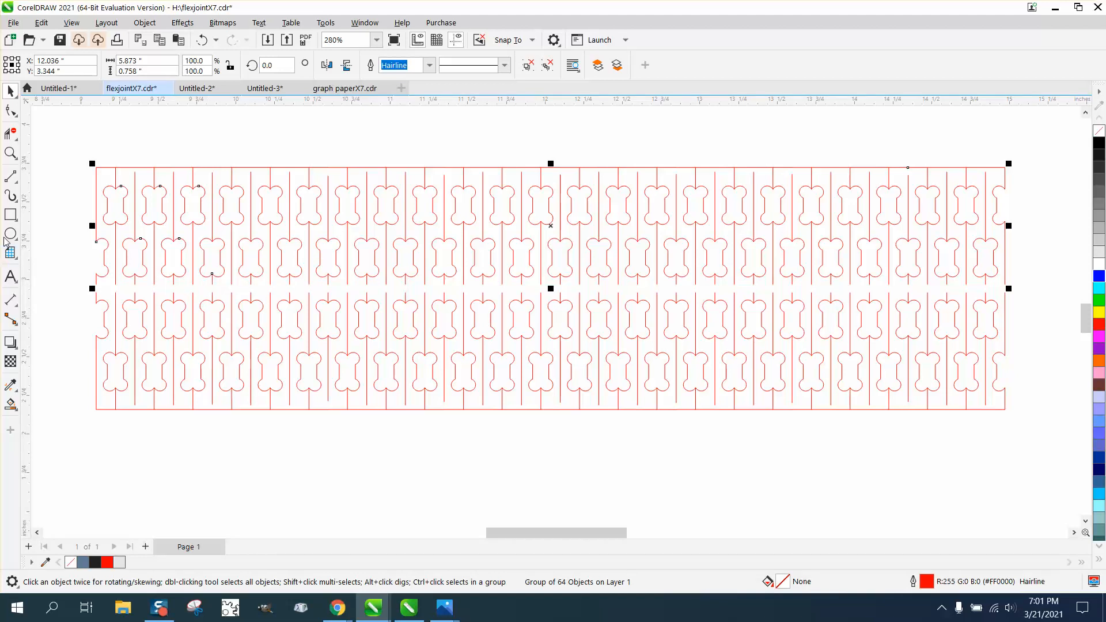
# Try drawing a thin rectangle across the gap between the two halves, and delete it.
pyautogui.click(11, 215)
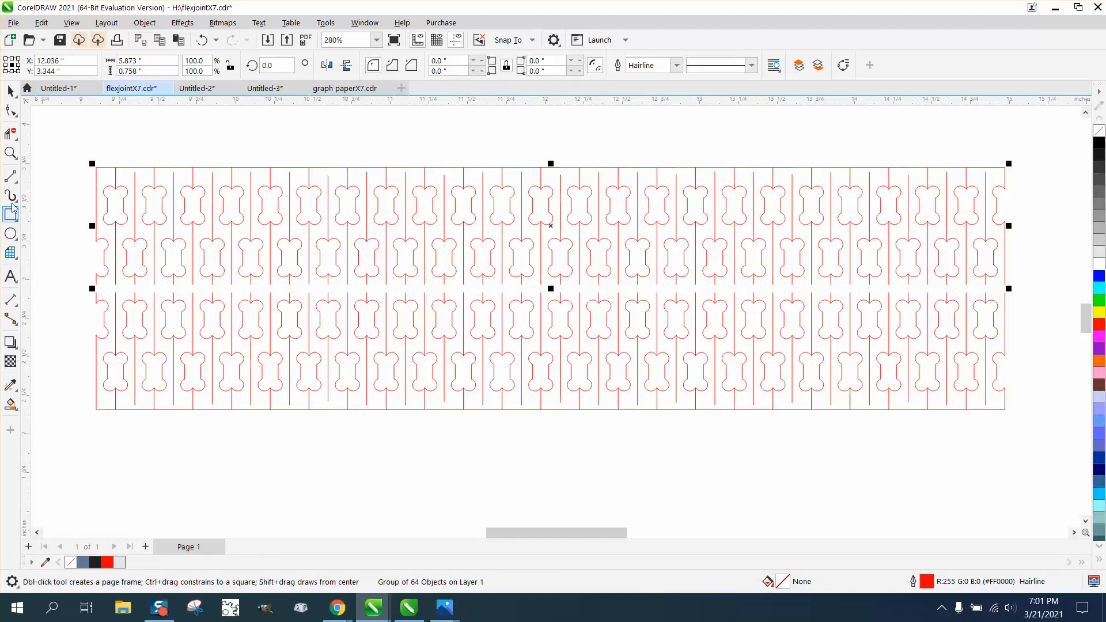
pyautogui.click(11, 153)
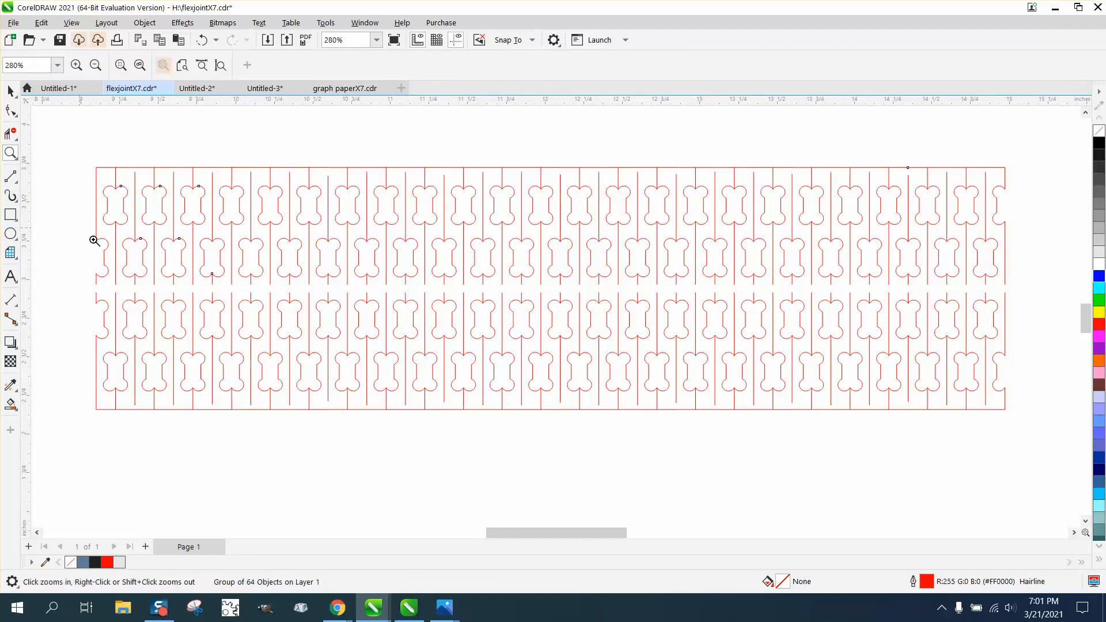
pyautogui.moveTo(82, 272); pyautogui.dragTo(1056, 349)
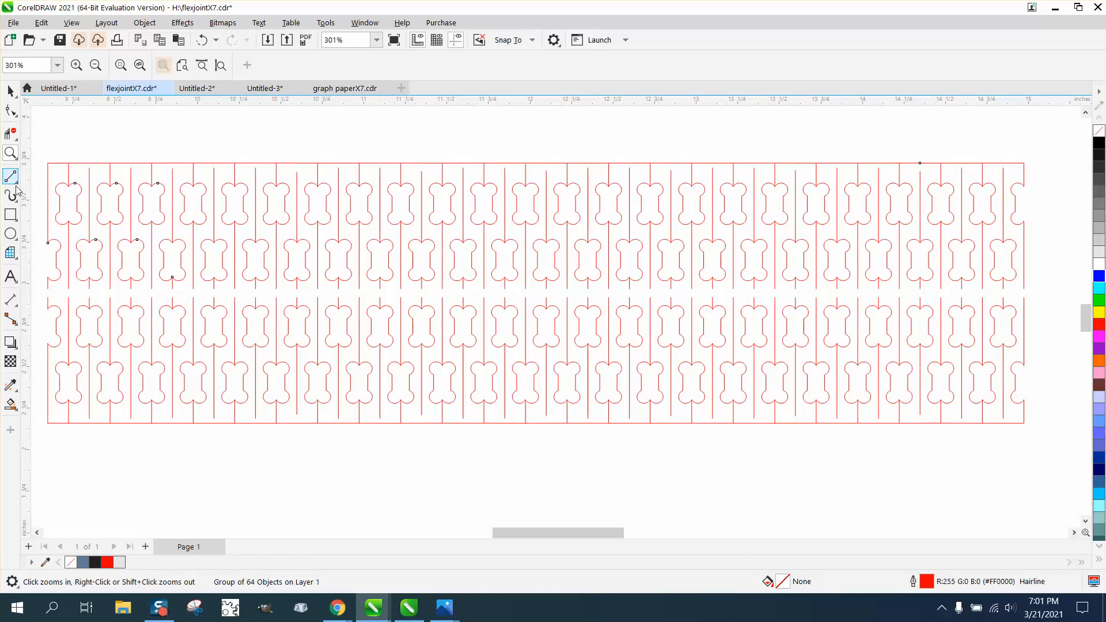
pyautogui.click(11, 214)
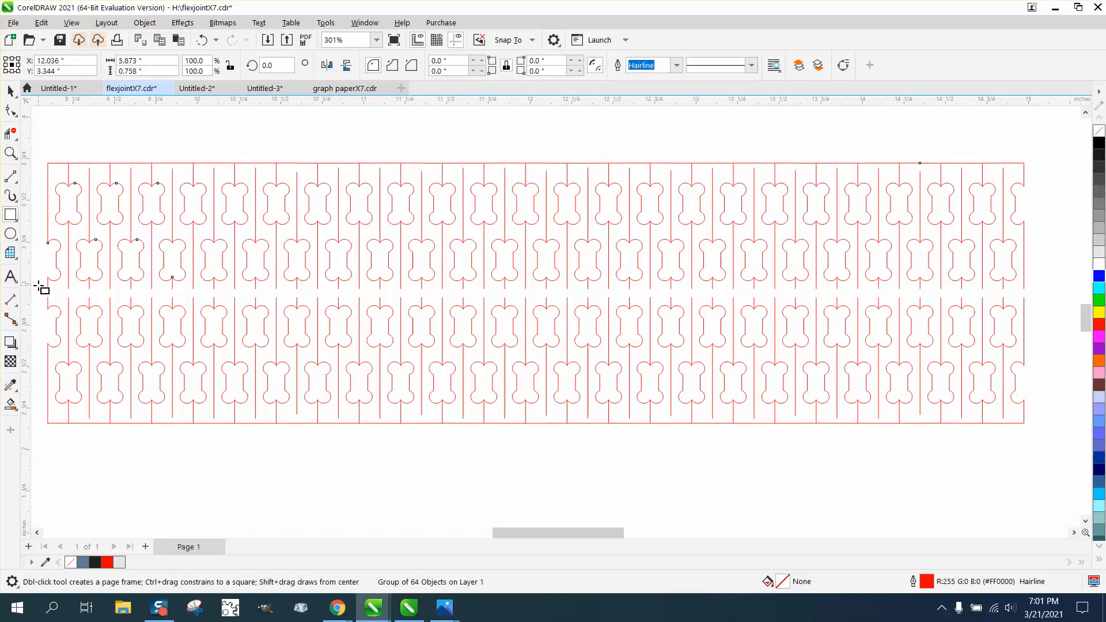
pyautogui.moveTo(38, 286); pyautogui.dragTo(312, 295)
pyautogui.press('Delete')
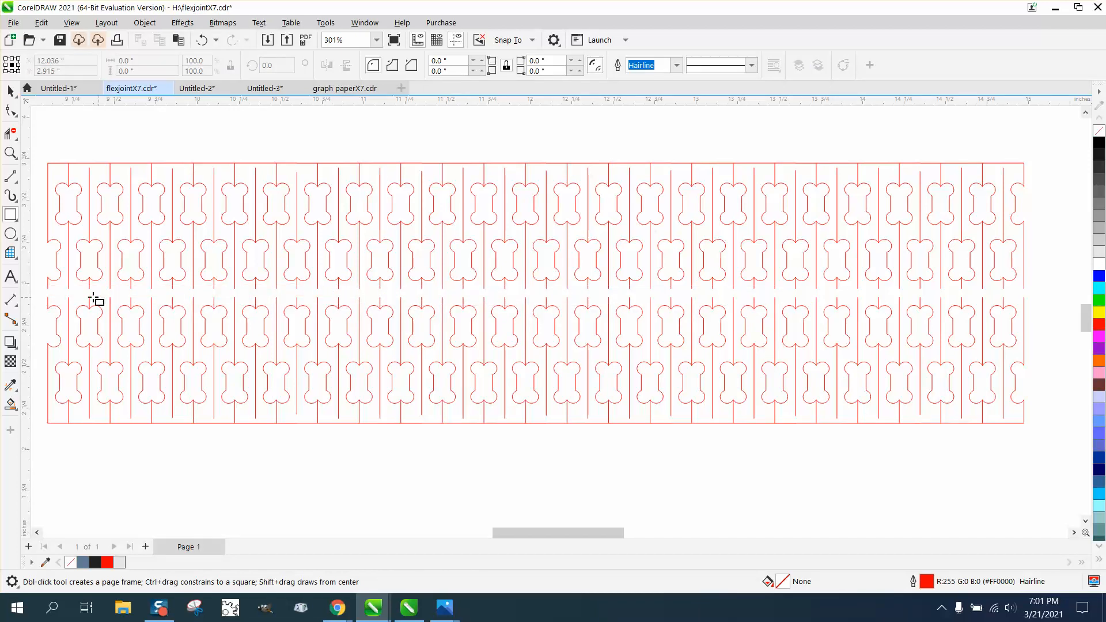
# Ungroup the upper half of the pattern so its individual lines can be edited.
pyautogui.click(10, 152)
pyautogui.moveTo(34, 272); pyautogui.dragTo(143, 349)
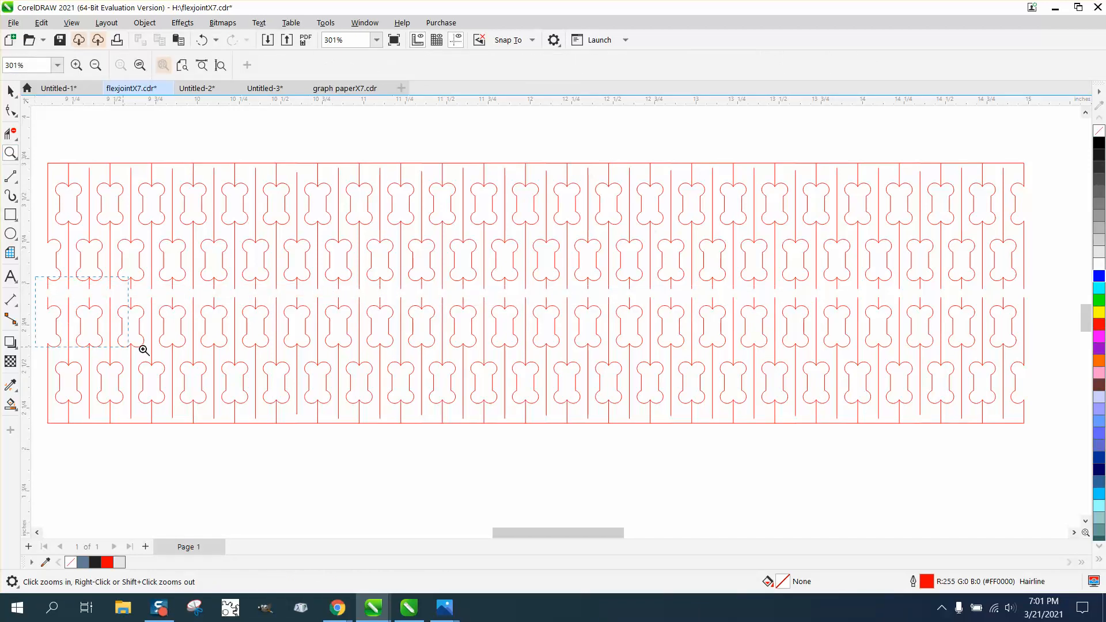
pyautogui.click(11, 112)
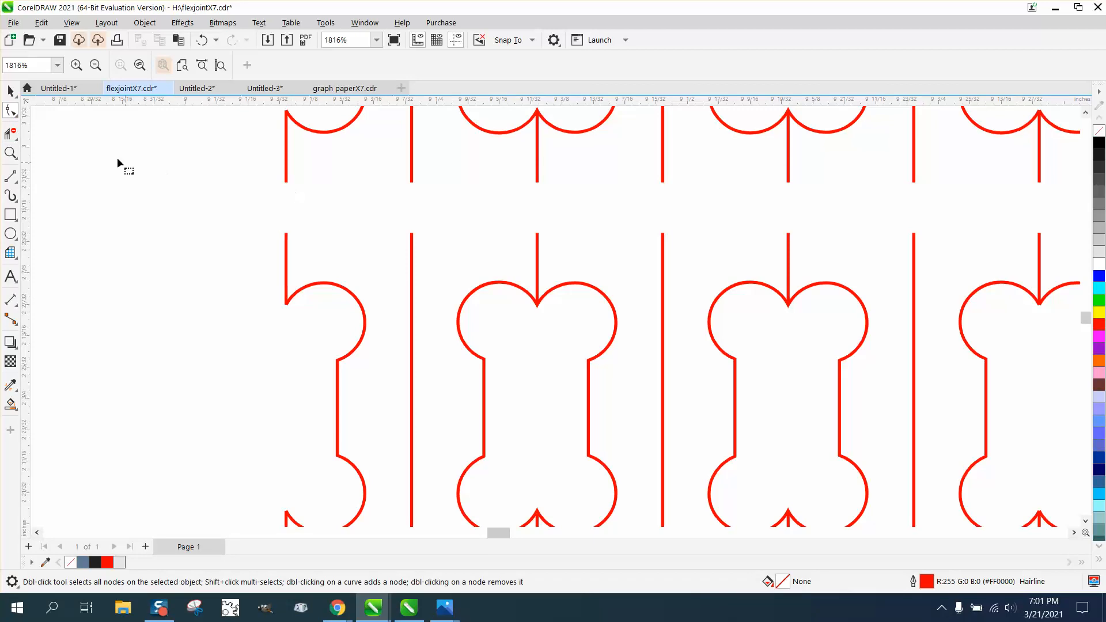
pyautogui.click(16, 116)
pyautogui.click(13, 139)
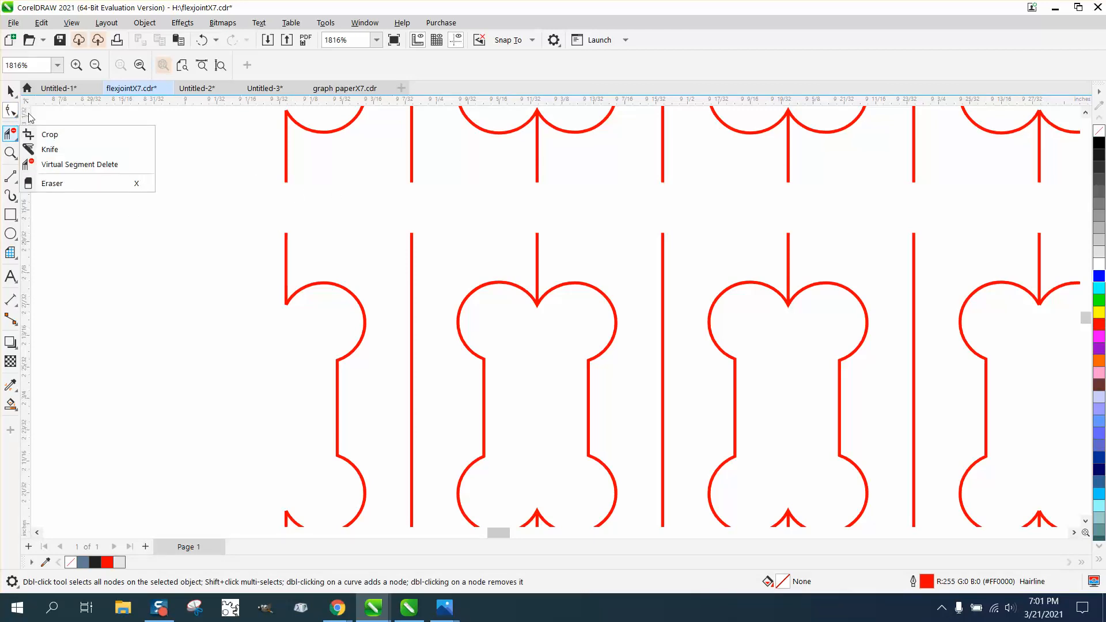
pyautogui.click(10, 91)
pyautogui.click(49, 91)
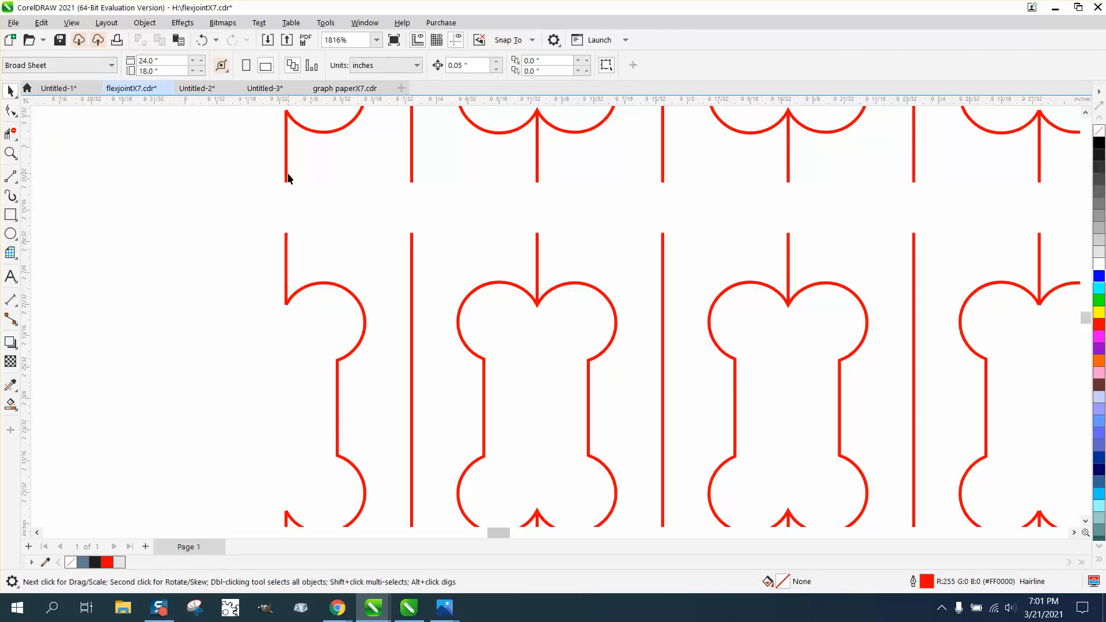
pyautogui.click(286, 177)
pyautogui.click(144, 23)
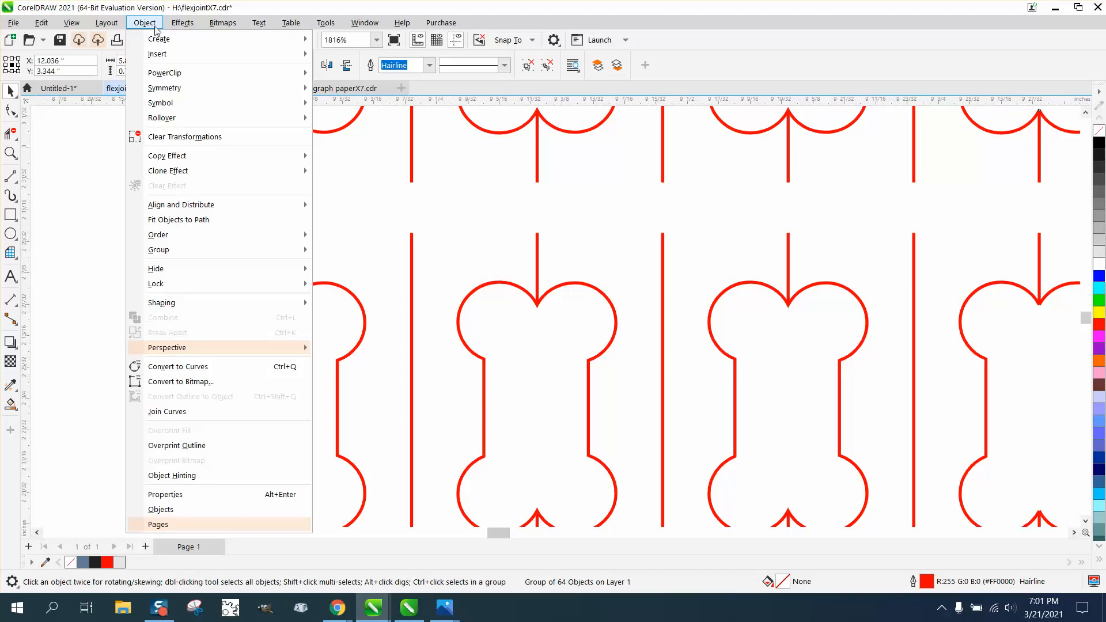
pyautogui.moveTo(200, 262)
pyautogui.click(340, 265)
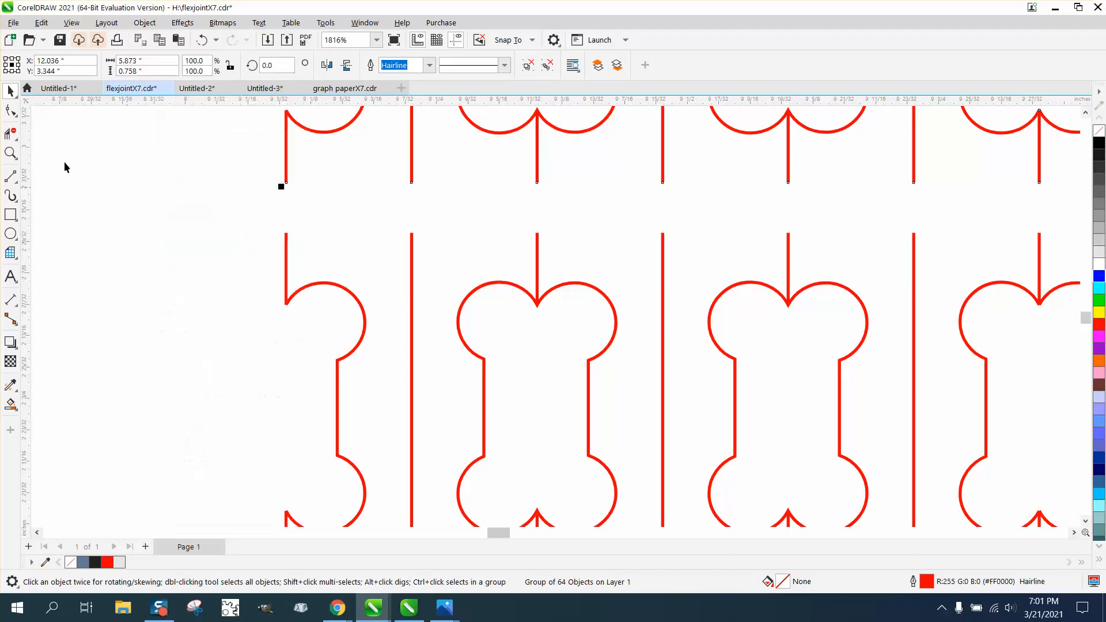
# Extend the lower end nodes of the upper half's first two bone stem lines down to meet the matching lines below the gap.
pyautogui.click(4, 114)
pyautogui.click(286, 178)
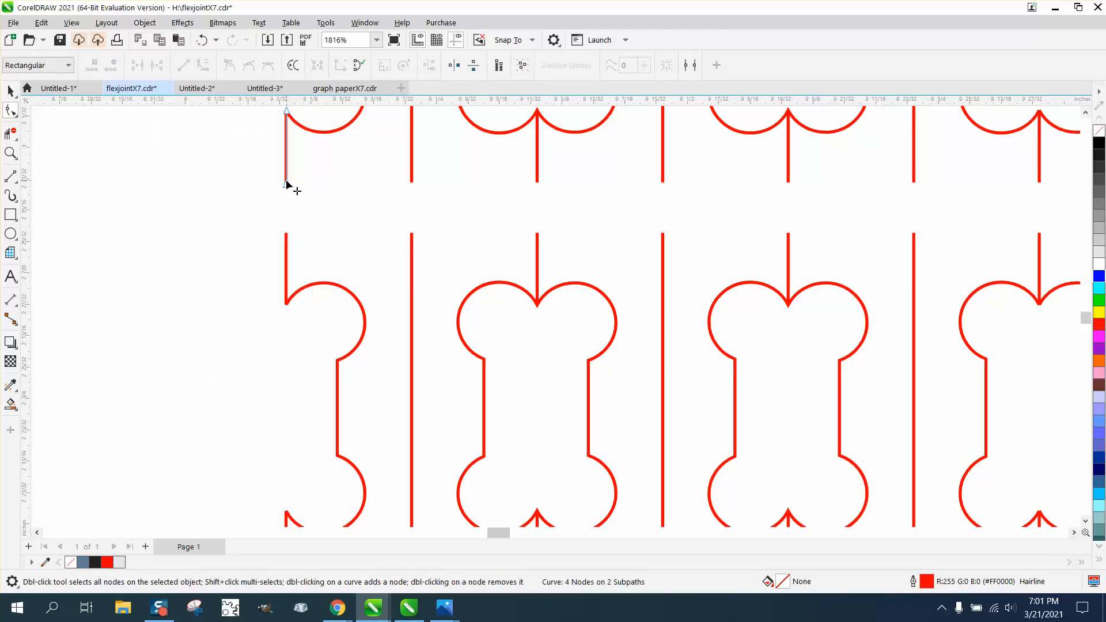
pyautogui.moveTo(285, 178); pyautogui.dragTo(286, 233)
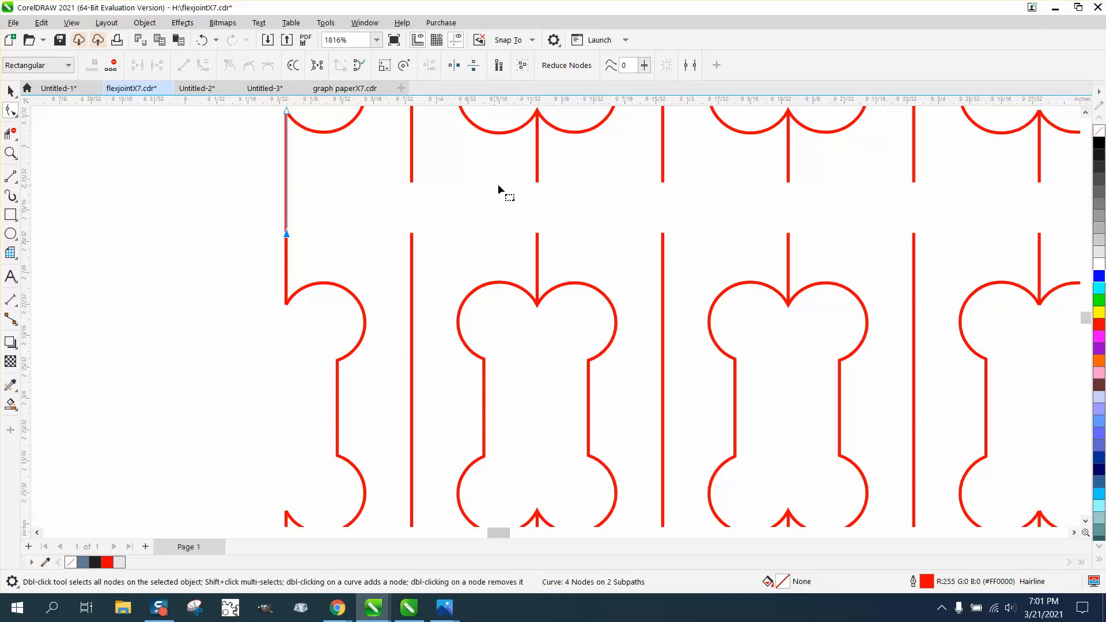
pyautogui.click(537, 182)
pyautogui.moveTo(537, 182); pyautogui.dragTo(537, 234)
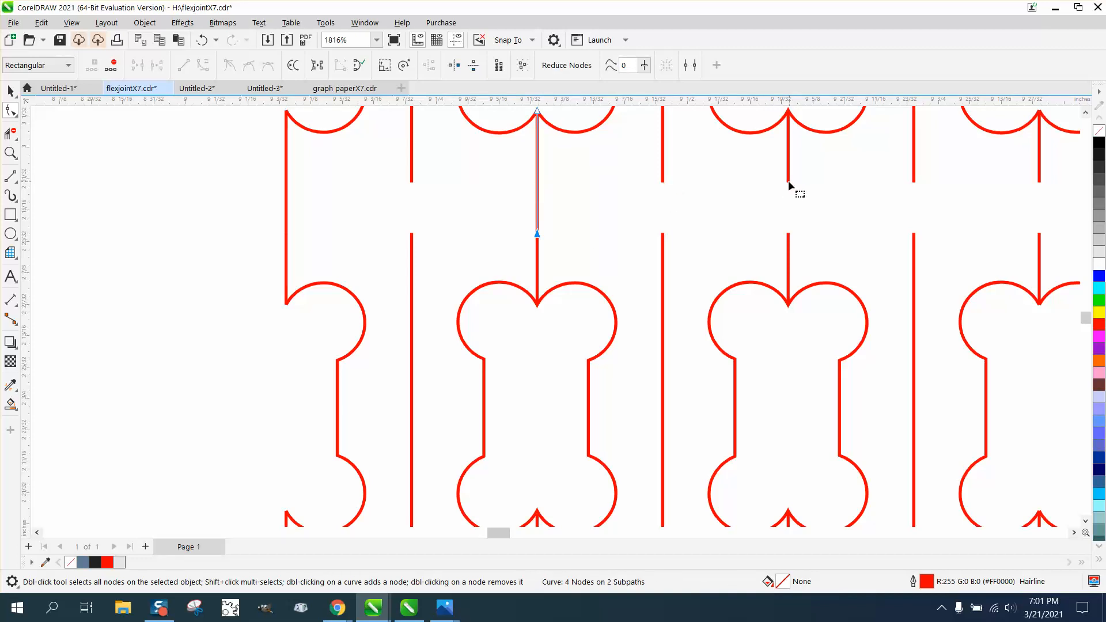
# Extend the third and fourth bone stem lines across the gap to the matching lines below, undoing the accidental deletion of the third.
pyautogui.moveTo(788, 182); pyautogui.dragTo(788, 231)
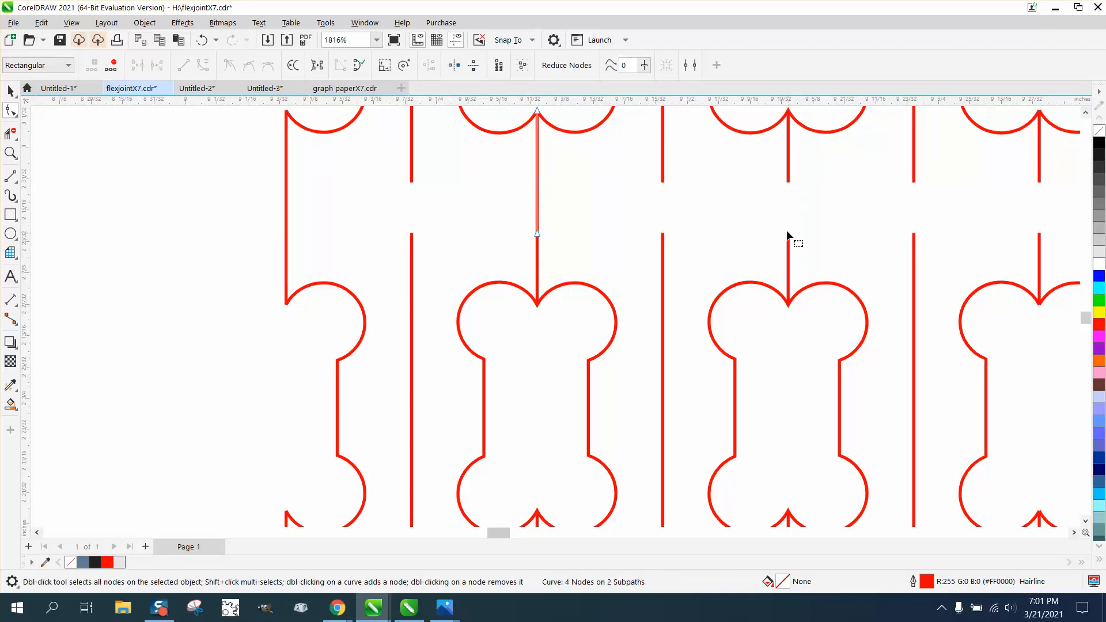
pyautogui.doubleClick(789, 183)
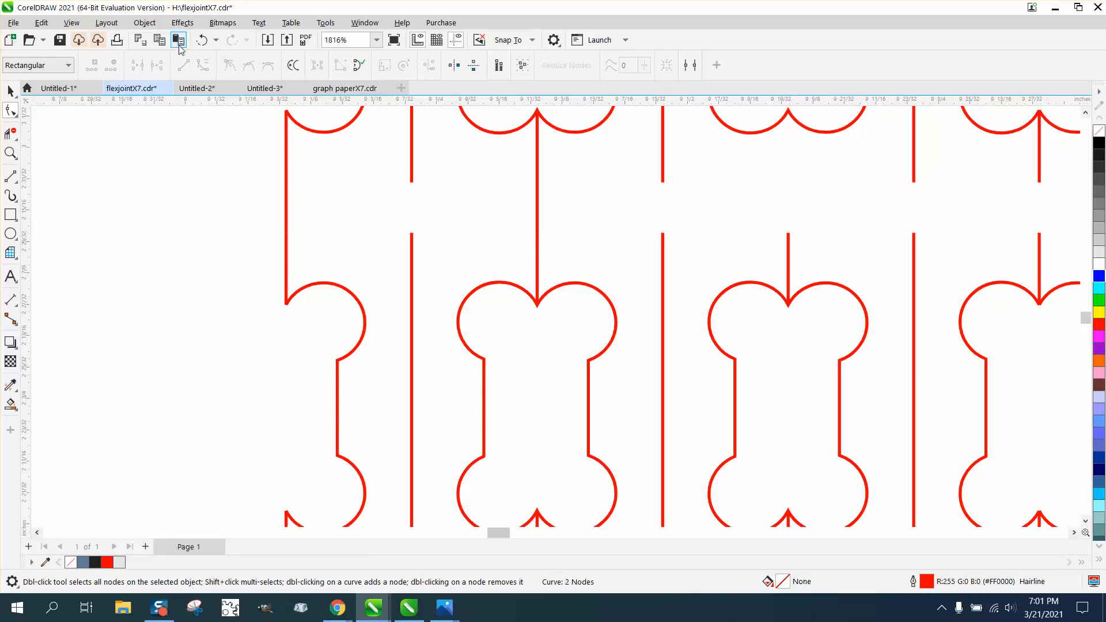
pyautogui.click(202, 40)
pyautogui.moveTo(784, 182); pyautogui.dragTo(789, 233)
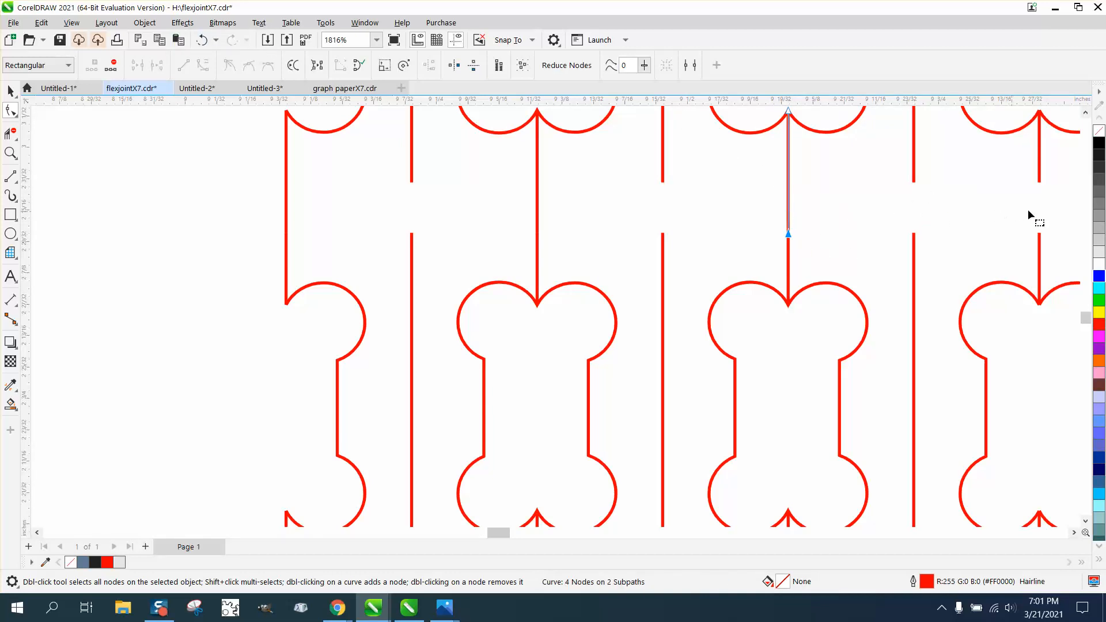
pyautogui.click(1039, 181)
pyautogui.moveTo(1040, 181); pyautogui.dragTo(1039, 234)
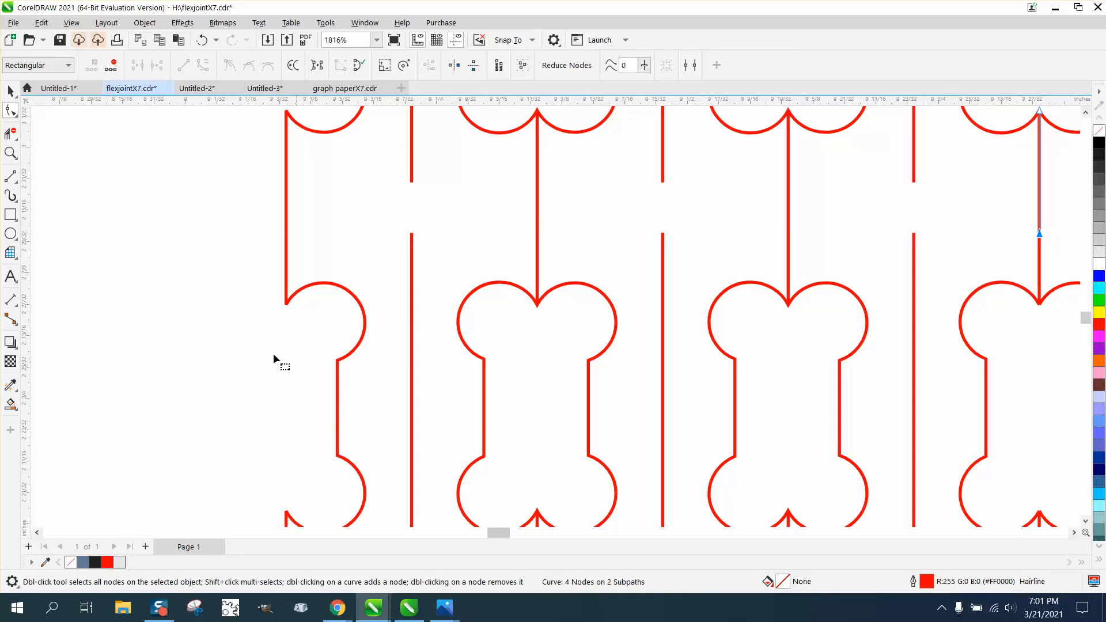
pyautogui.scroll(-5, 219, 293)
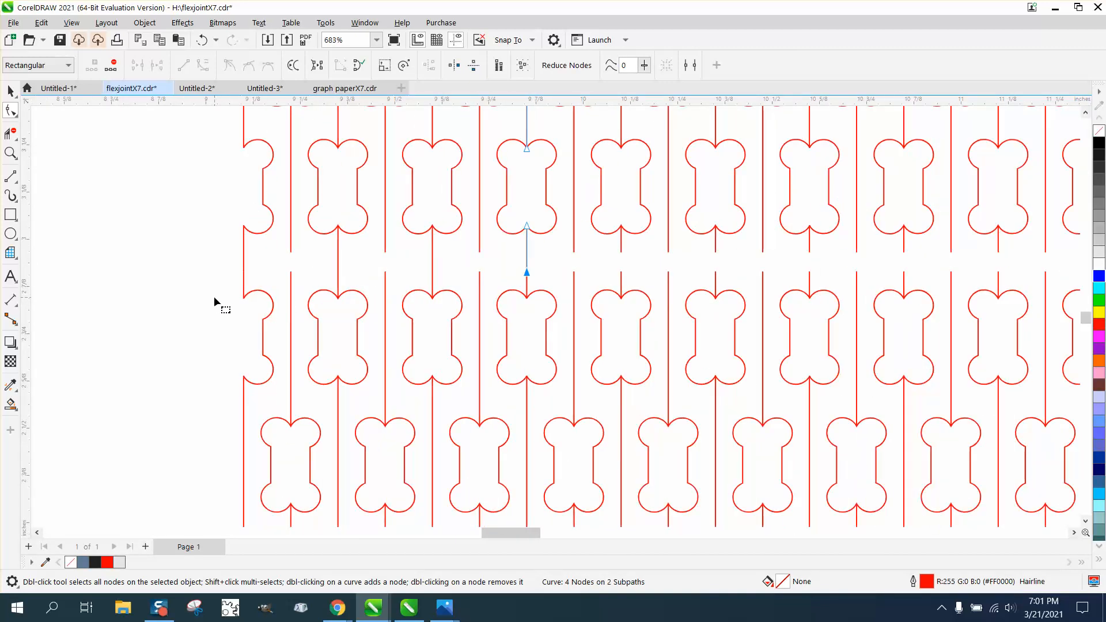
# Measure the gap below the fifth bone stem line with a vertical dimension between the facing line ends, and delete the dimension.
pyautogui.click(622, 252)
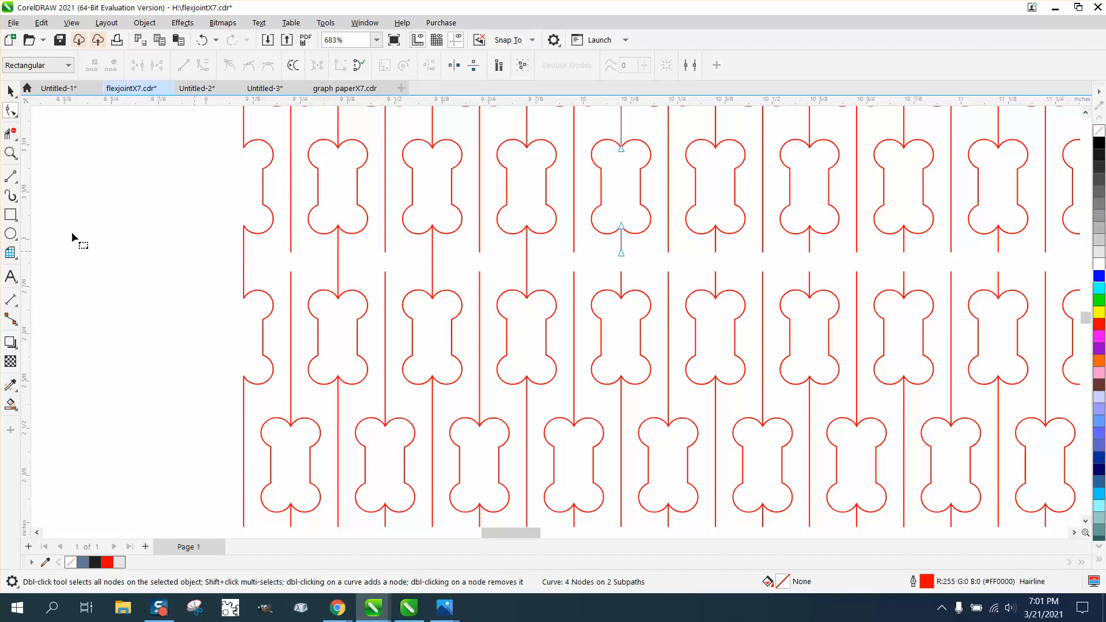
pyautogui.click(10, 153)
pyautogui.moveTo(611, 246); pyautogui.dragTo(679, 281)
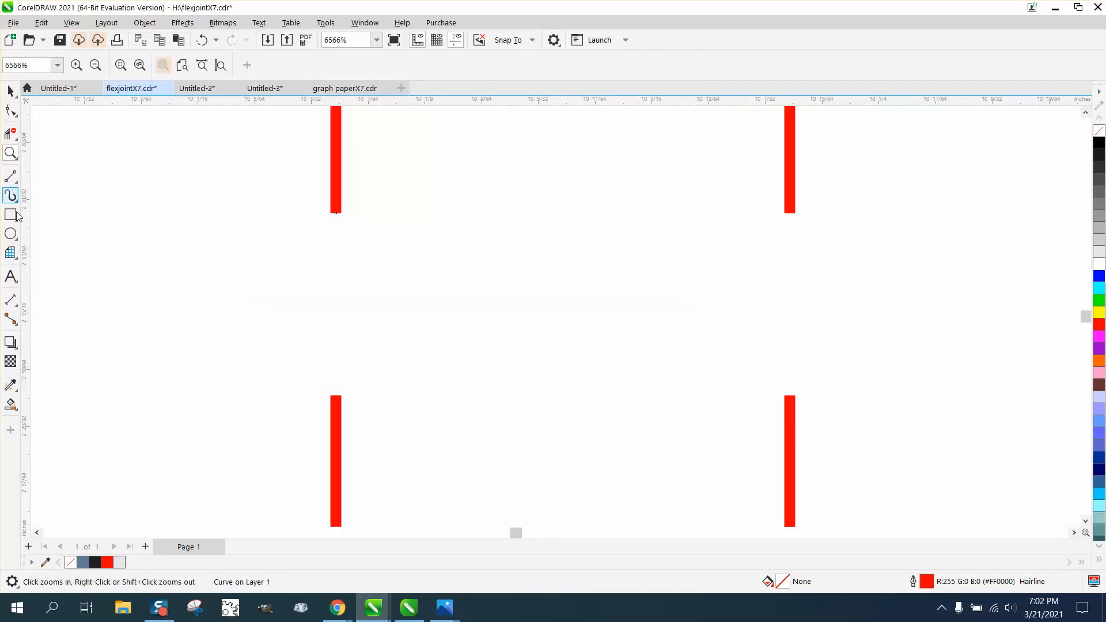
pyautogui.click(19, 308)
pyautogui.click(44, 301)
pyautogui.moveTo(336, 212); pyautogui.dragTo(338, 397)
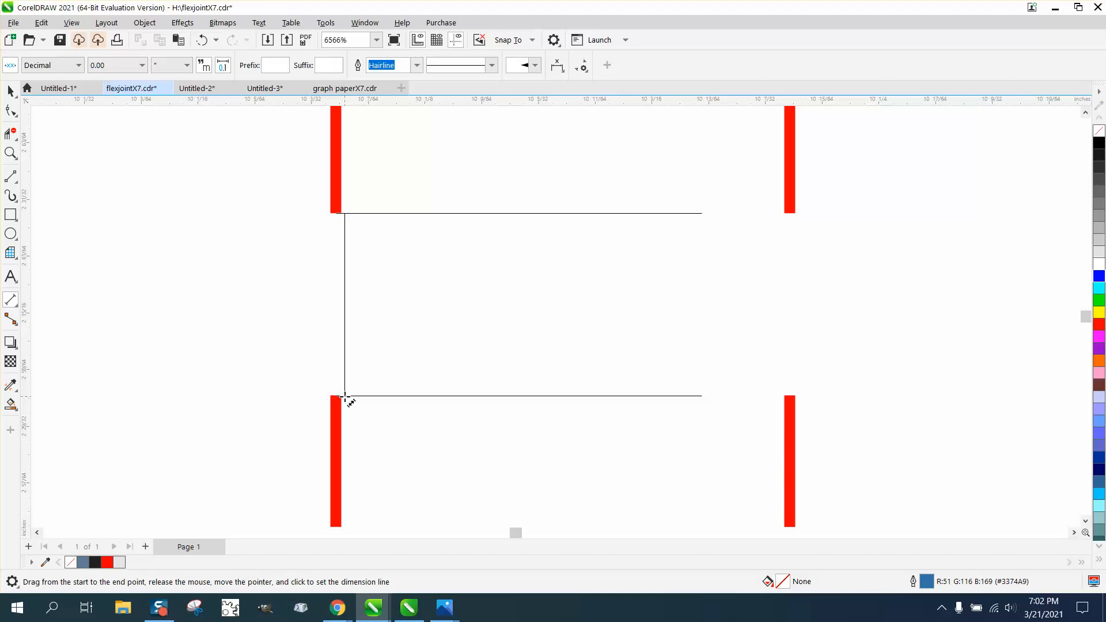
pyautogui.click(194, 242)
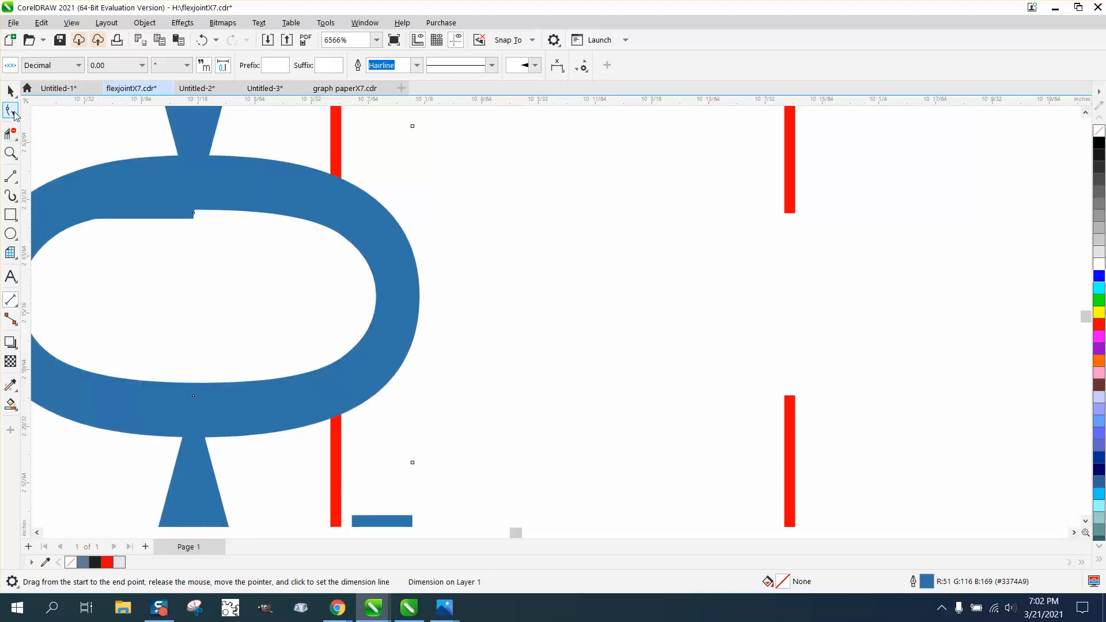
pyautogui.click(11, 91)
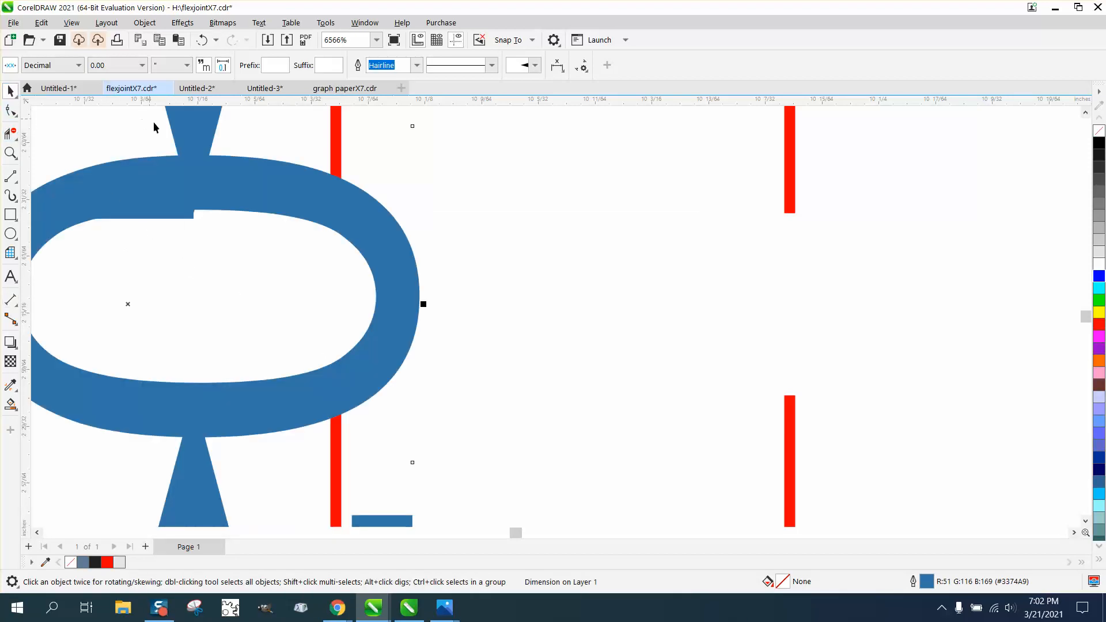
pyautogui.click(285, 140)
pyautogui.click(271, 168)
pyautogui.press('Delete')
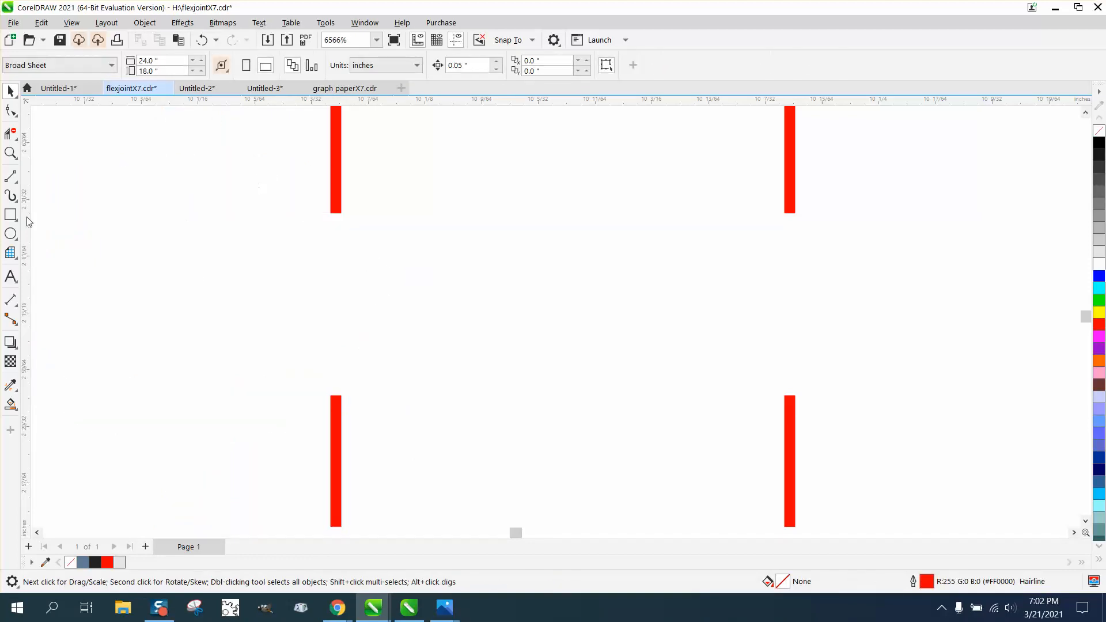
# Move the lower end nodes of the fifth and sixth bone stem lines down 0.05 inch to meet the matching lines below the gap.
pyautogui.click(10, 111)
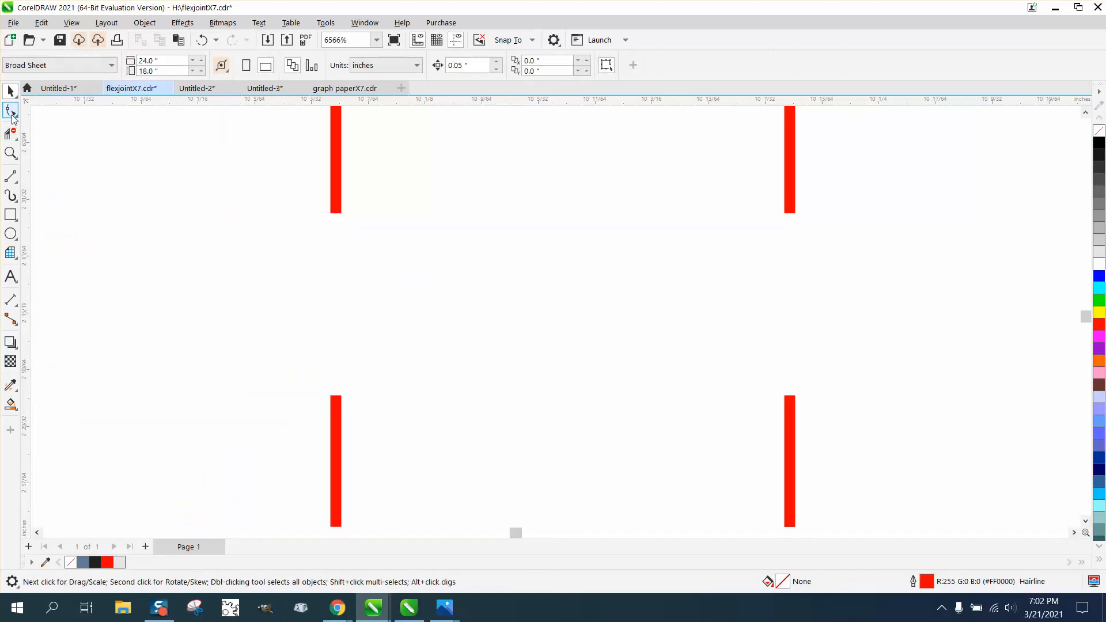
pyautogui.click(337, 214)
pyautogui.moveTo(372, 227); pyautogui.dragTo(373, 228)
pyautogui.press('Down')
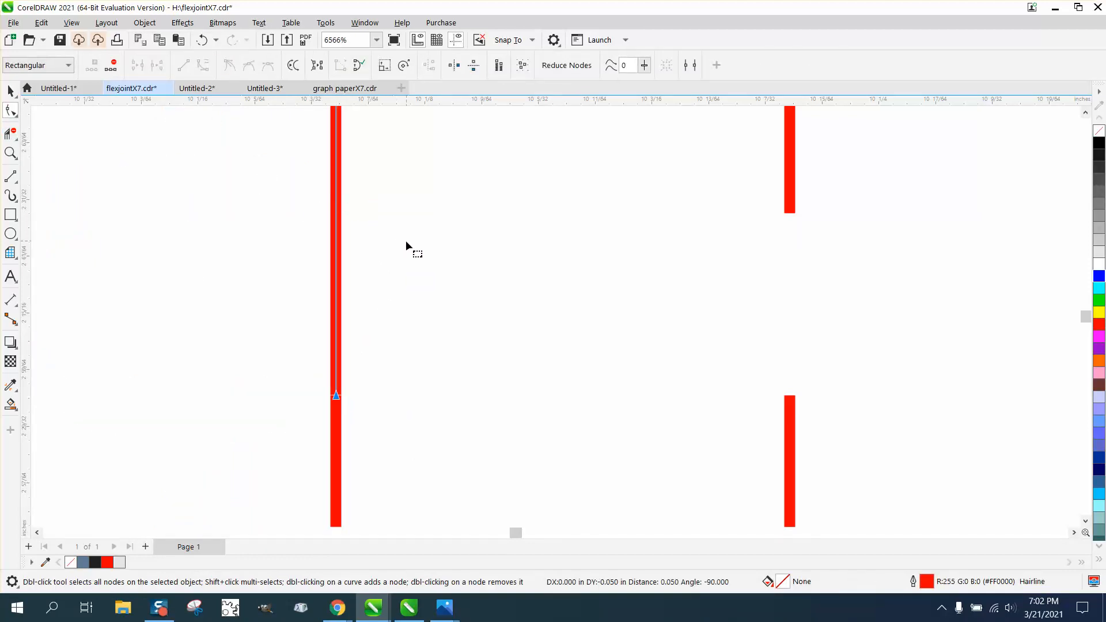
pyautogui.scroll(-2, 390, 252)
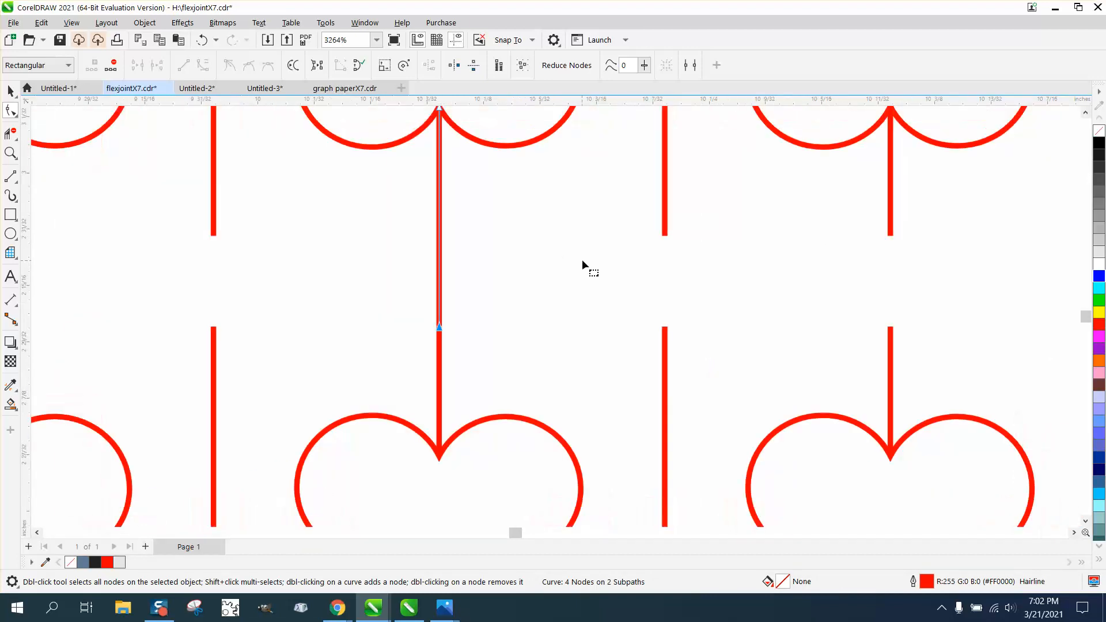
pyautogui.scroll(-1, 763, 255)
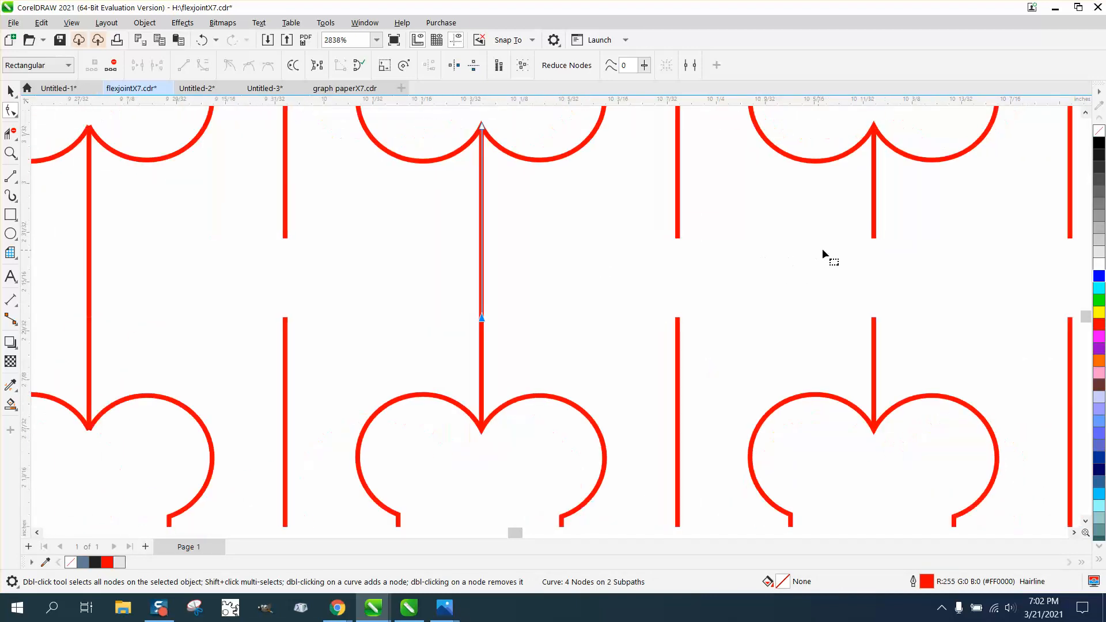
pyautogui.click(870, 236)
pyautogui.moveTo(896, 252); pyautogui.dragTo(896, 252)
pyautogui.press('Down')
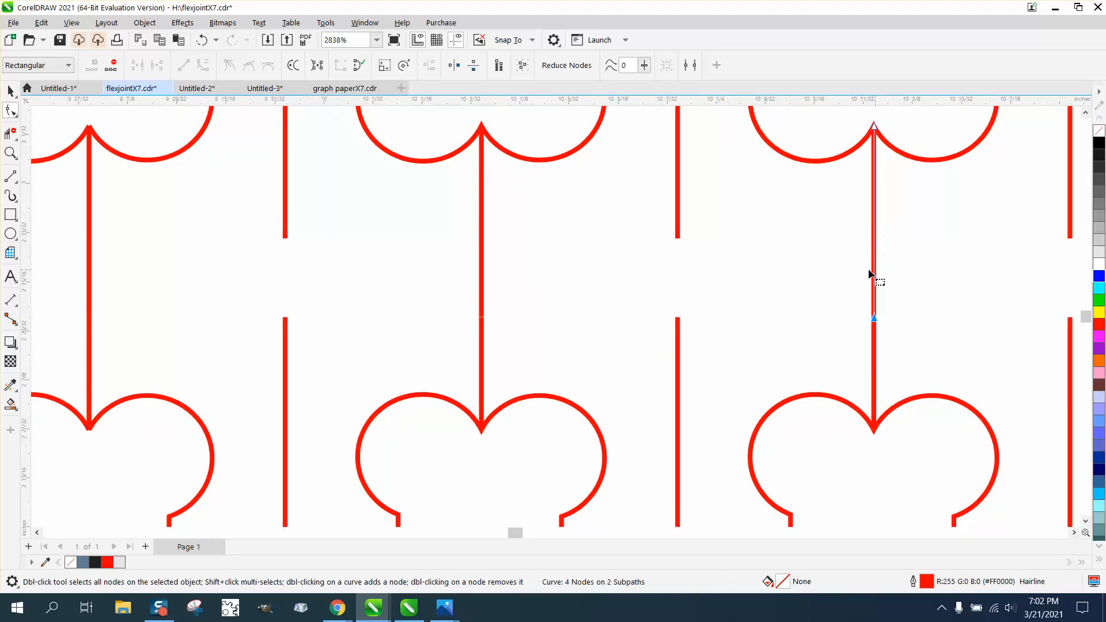
# Extend the seventh, eighth and ninth bone stem lines of the upper half down across the gap to the matching lines below.
pyautogui.scroll(-5, 781, 271)
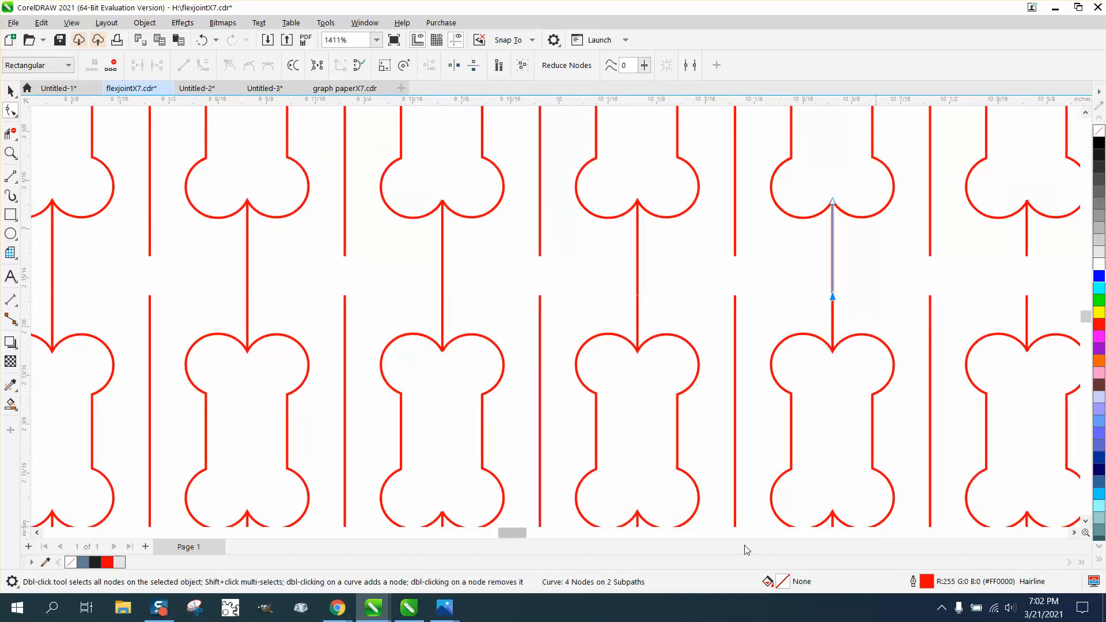
pyautogui.moveTo(515, 536); pyautogui.dragTo(529, 542)
pyautogui.click(538, 254)
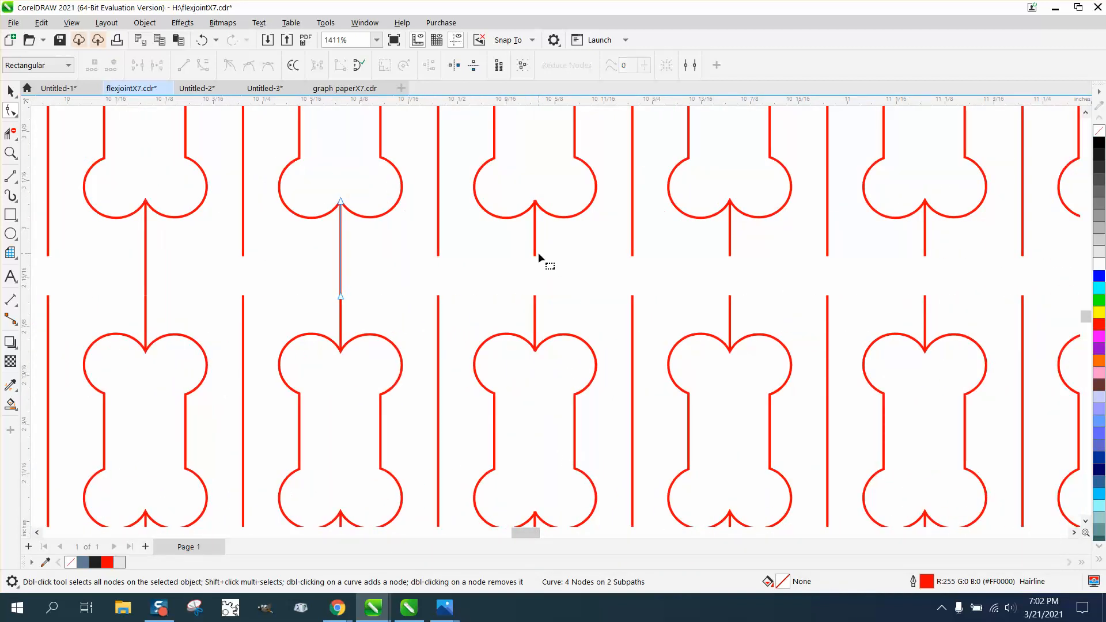
pyautogui.click(535, 253)
pyautogui.moveTo(511, 245); pyautogui.dragTo(571, 279)
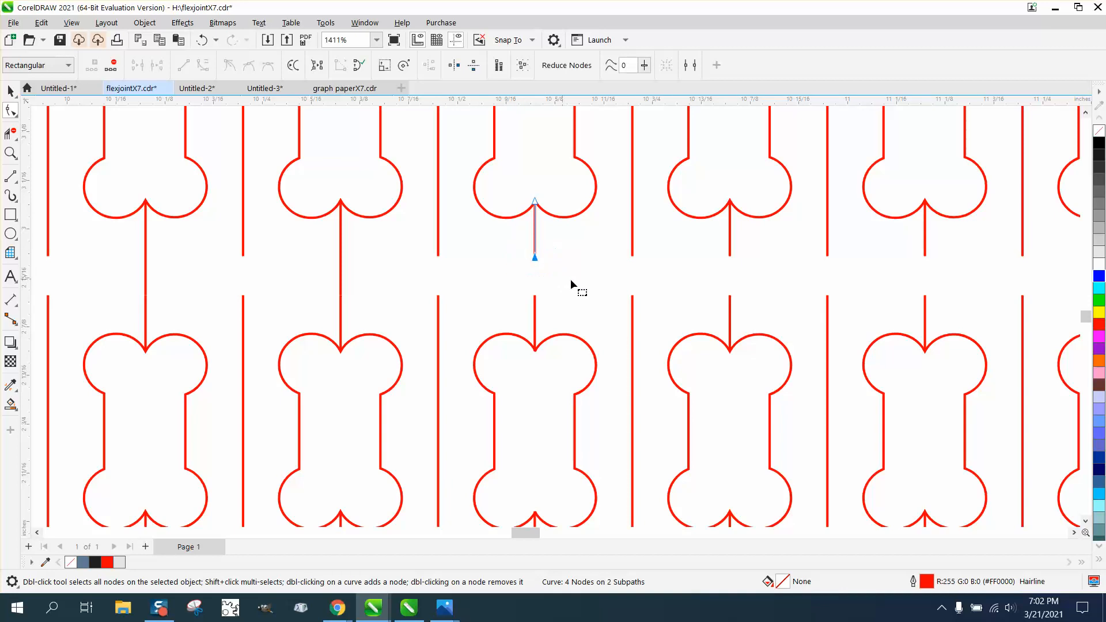
pyautogui.press('Down')
pyautogui.click(730, 254)
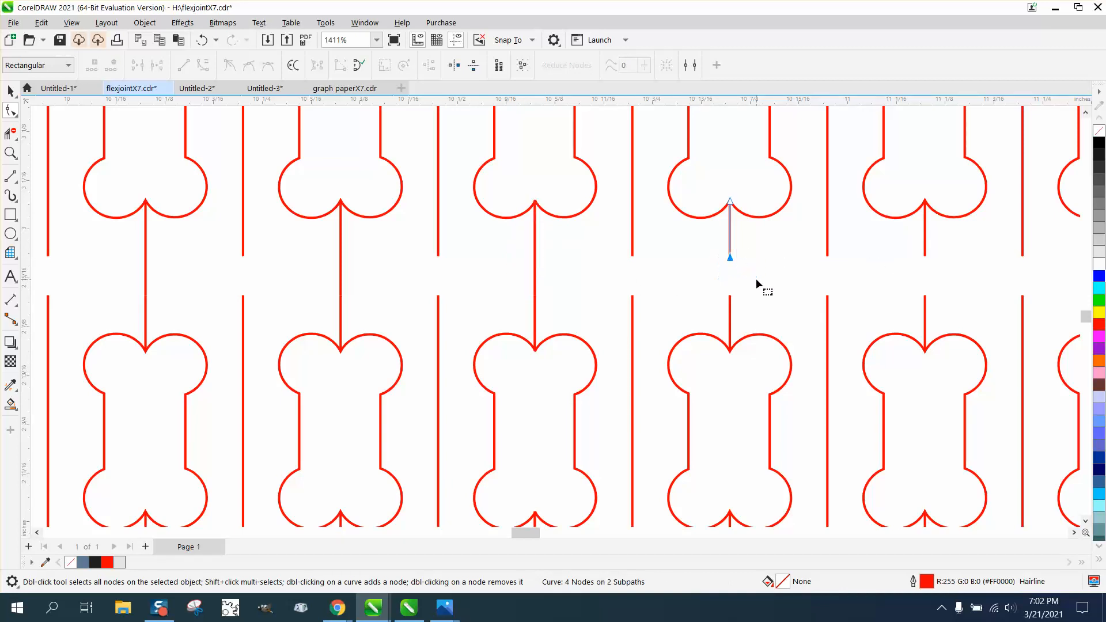
pyautogui.press('Down')
pyautogui.click(925, 253)
pyautogui.moveTo(959, 290); pyautogui.dragTo(959, 292)
pyautogui.press('Down')
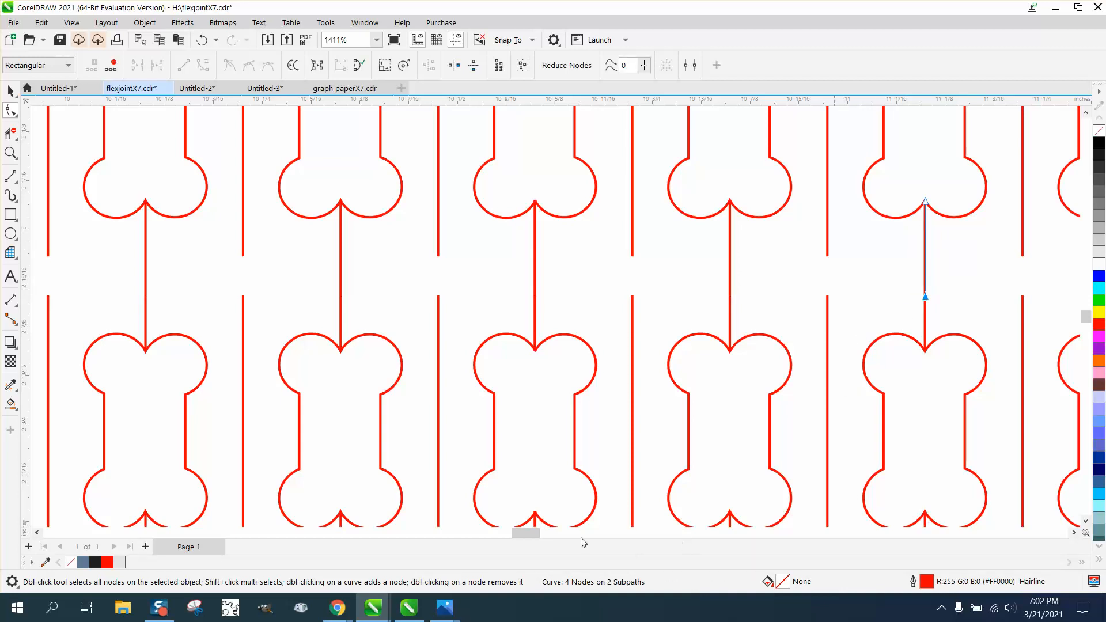
# Extend the tenth, eleventh and twelfth bone stem lines of the upper half down across the gap to the lower half.
pyautogui.moveTo(537, 534); pyautogui.dragTo(569, 544)
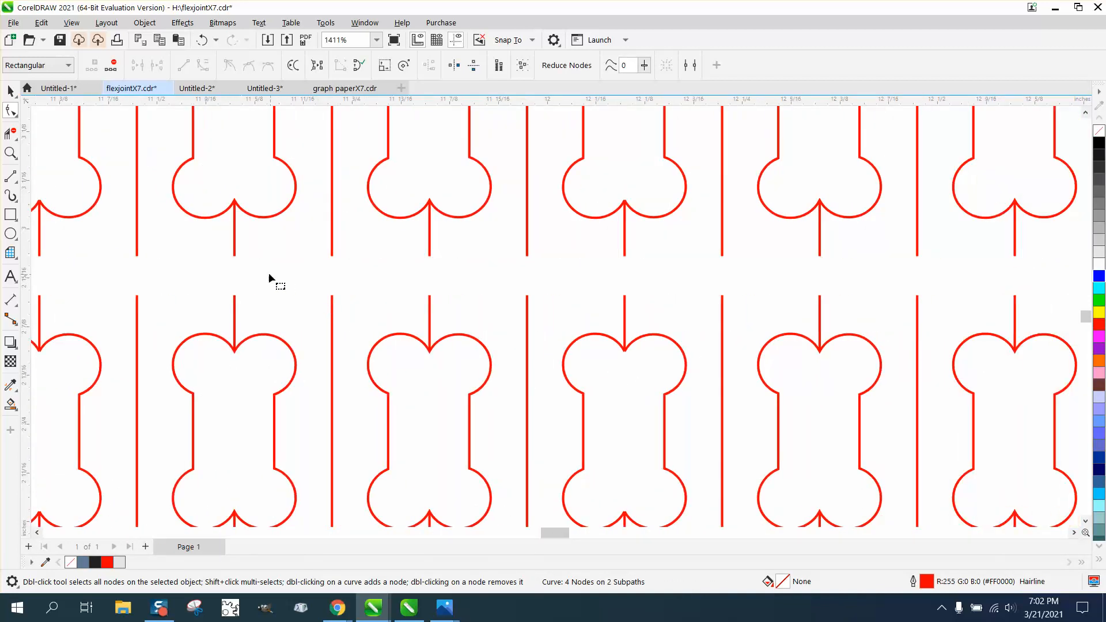
pyautogui.scroll(-3, 310, 294)
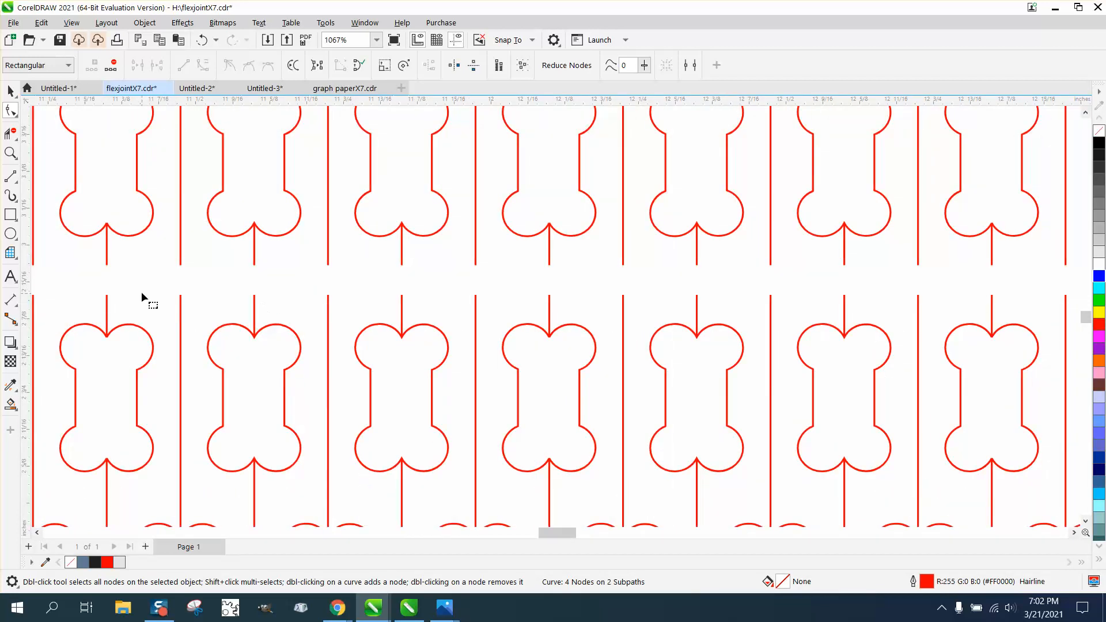
pyautogui.scroll(-3, 173, 306)
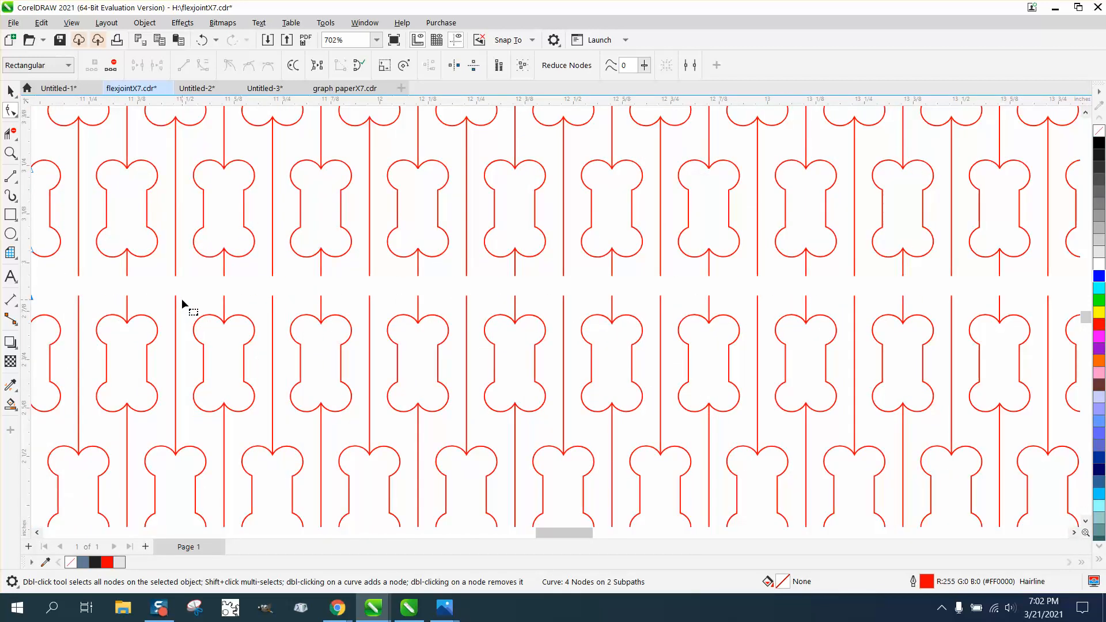
pyautogui.click(130, 281)
pyautogui.click(135, 283)
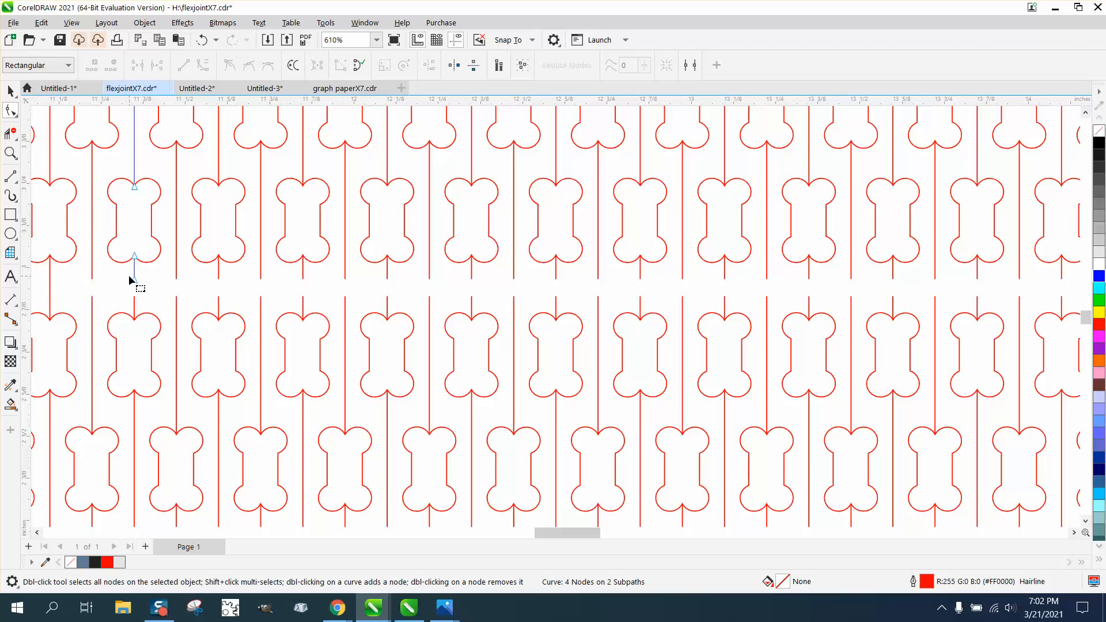
pyautogui.click(218, 281)
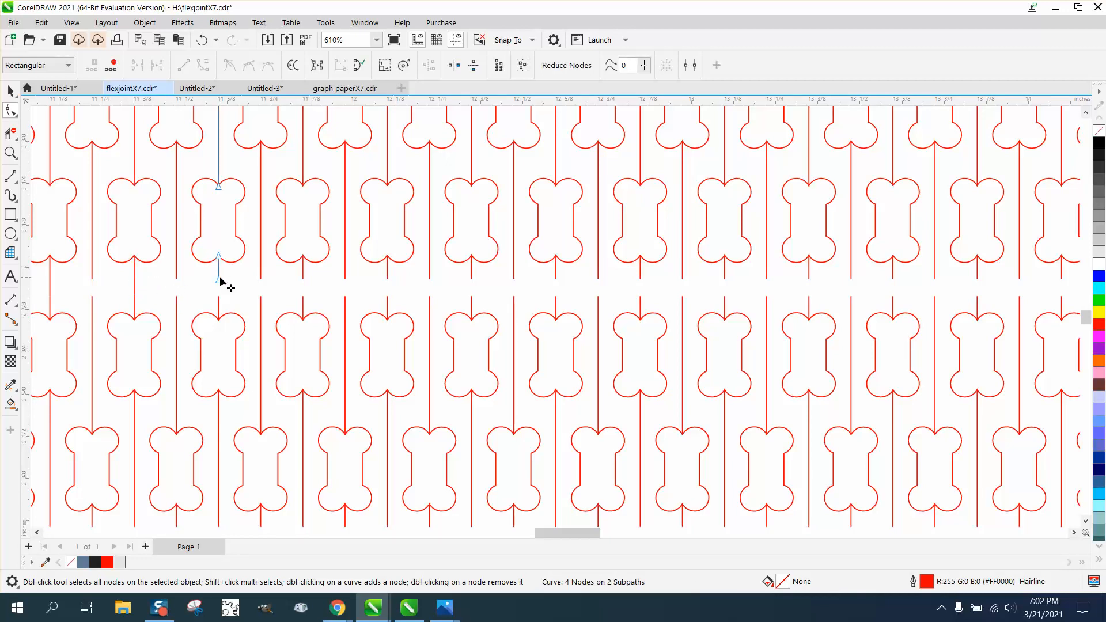
pyautogui.click(303, 281)
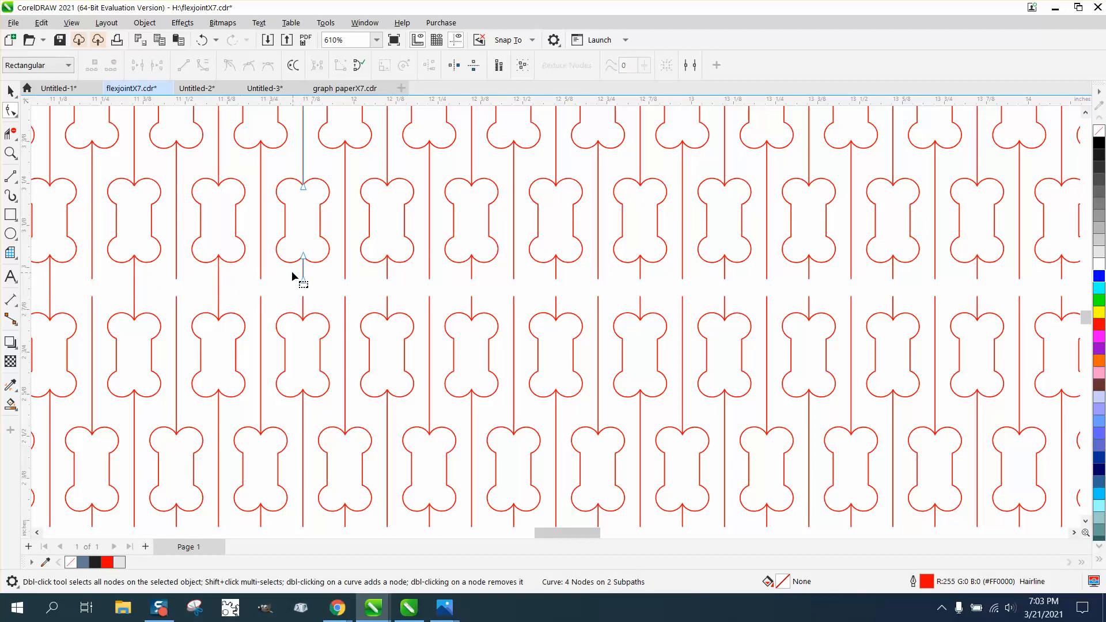
# Extend the thirteenth through sixteenth bone stem lines of the upper half down across the gap to the lower half.
pyautogui.click(387, 281)
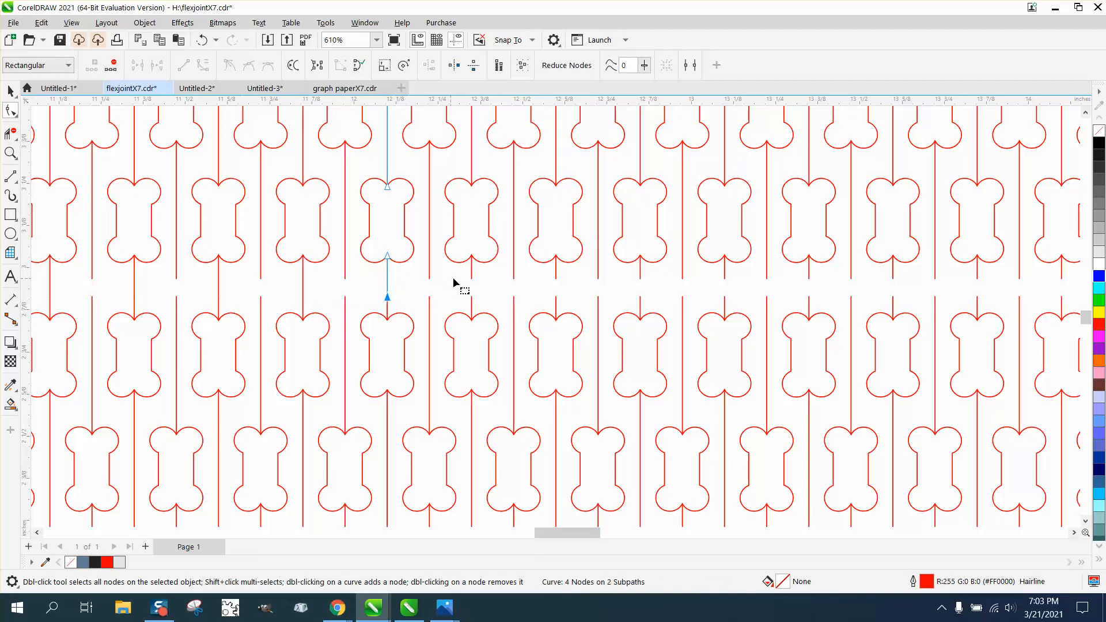
pyautogui.click(471, 281)
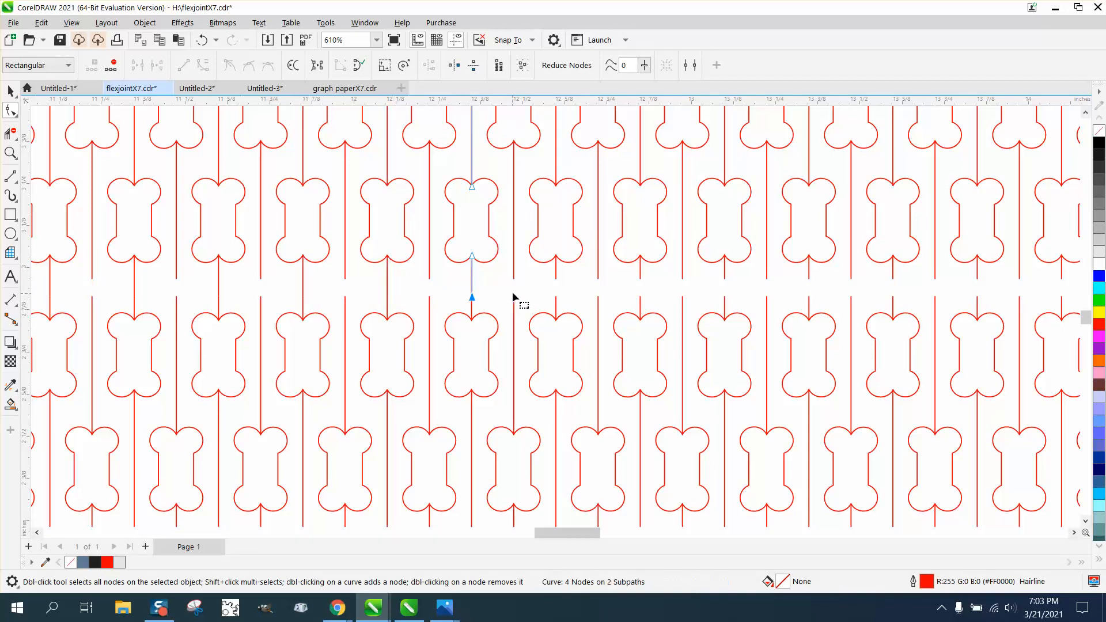
pyautogui.click(557, 280)
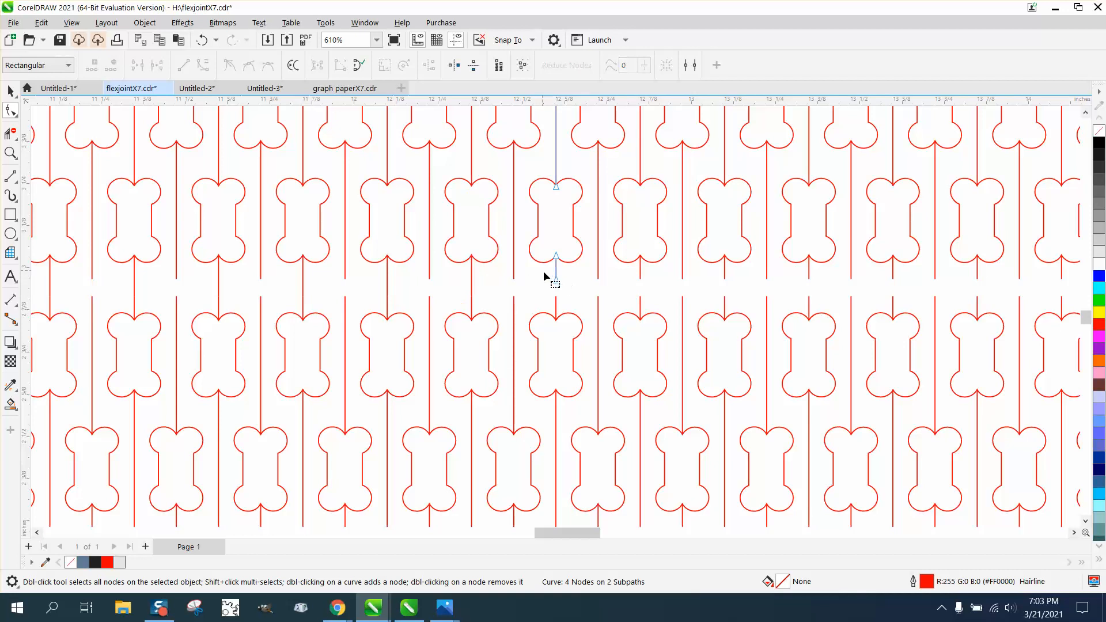
pyautogui.click(643, 283)
pyautogui.click(642, 279)
pyautogui.moveTo(633, 277); pyautogui.dragTo(743, 303)
pyautogui.press('Down')
# Extend the seventeenth, eighteenth and nineteenth bone stem lines of the upper half down across the gap to the lower half.
pyautogui.click(725, 281)
pyautogui.press('Down')
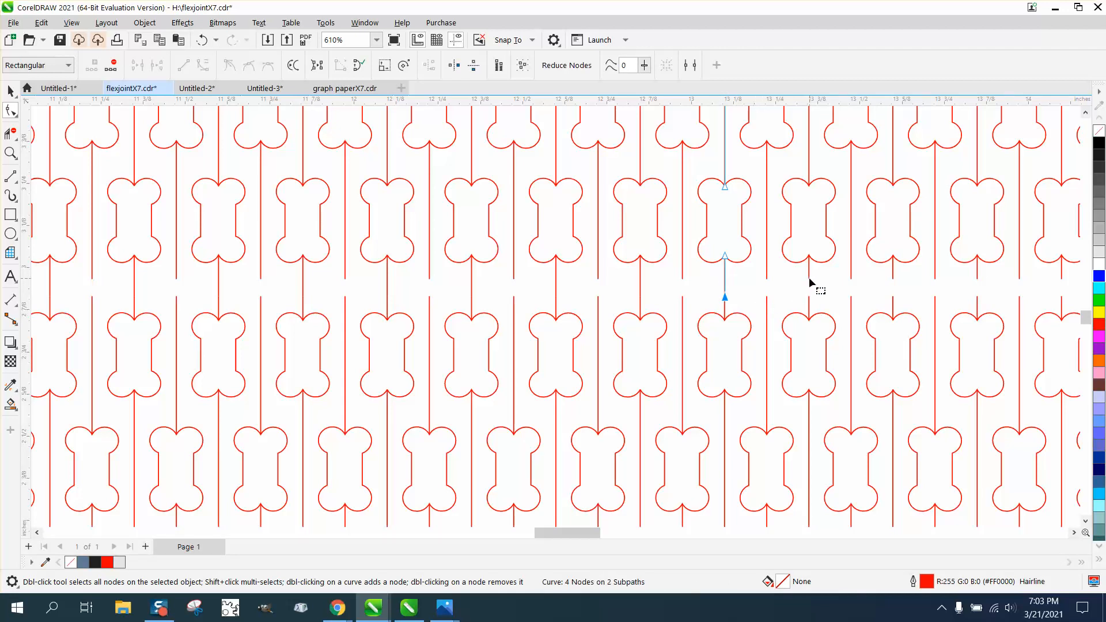
pyautogui.click(809, 281)
pyautogui.moveTo(799, 274); pyautogui.dragTo(910, 302)
pyautogui.press('Down')
pyautogui.click(893, 282)
pyautogui.press('Down')
# Extend the twentieth and twenty-first bone stem lines of the upper half down across the gap to the lower half.
pyautogui.moveTo(598, 533); pyautogui.dragTo(623, 536)
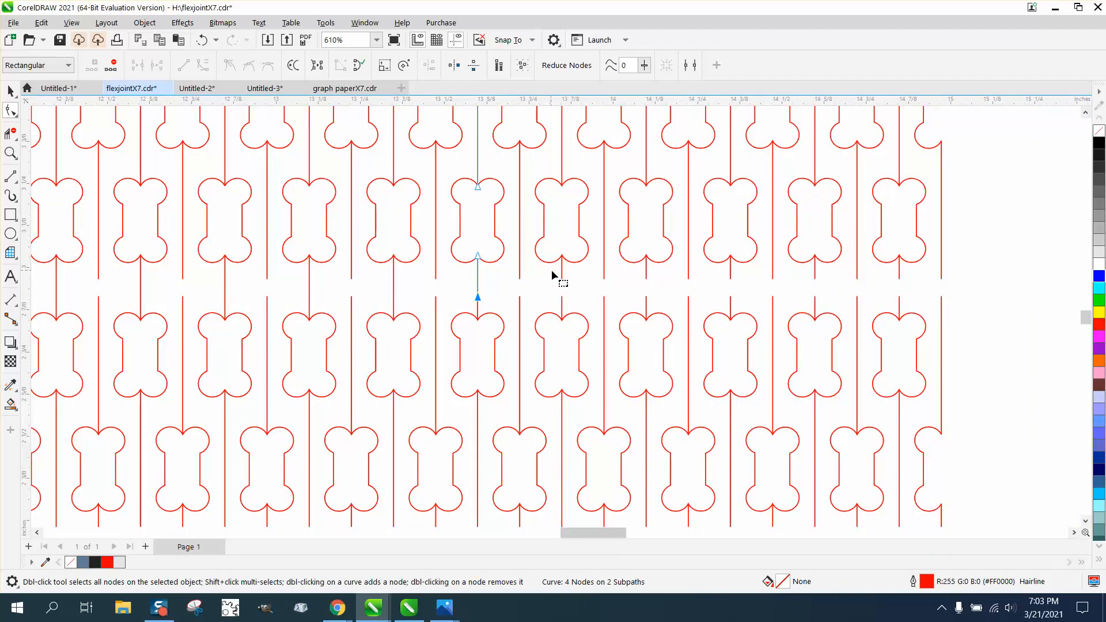
pyautogui.click(561, 281)
pyautogui.moveTo(553, 276); pyautogui.dragTo(669, 299)
pyautogui.press('Down')
pyautogui.click(647, 282)
pyautogui.press('Down')
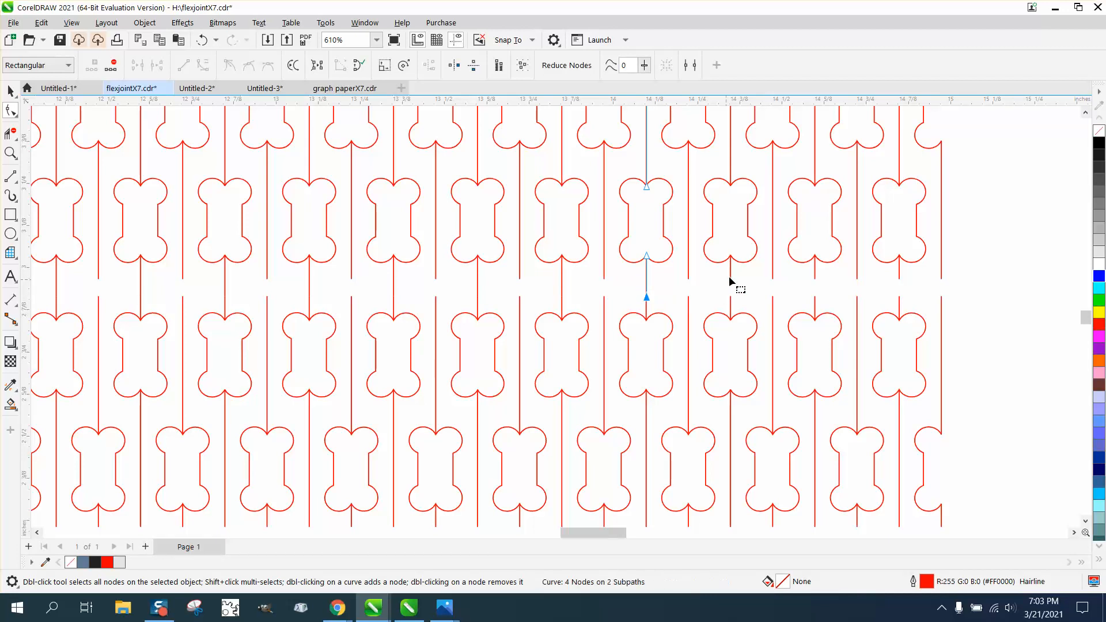
# Extend the last three bone stem lines before the pattern's right edge down across the gap to the matching lines below.
pyautogui.click(730, 281)
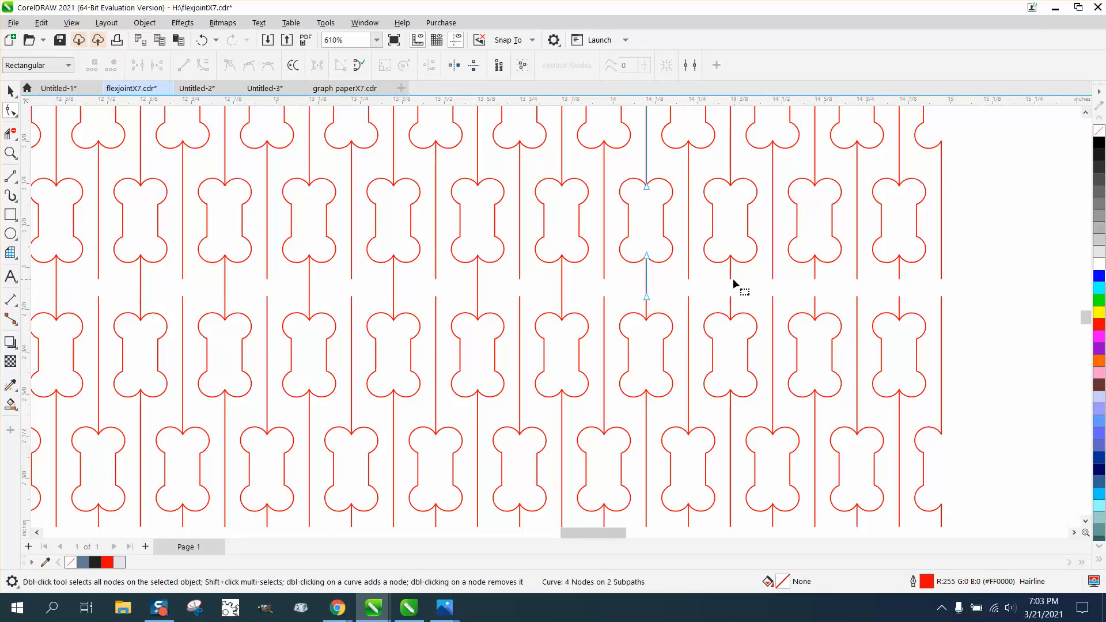
pyautogui.click(730, 282)
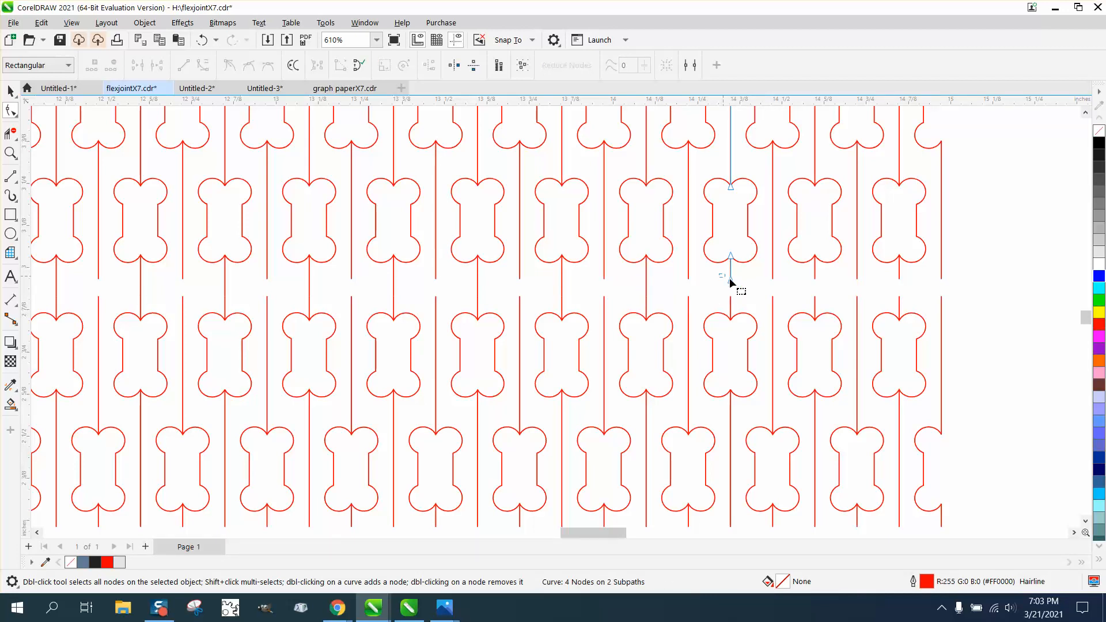
pyautogui.press('Down')
pyautogui.moveTo(730, 279); pyautogui.dragTo(832, 288)
pyautogui.click(816, 280)
pyautogui.press('Down')
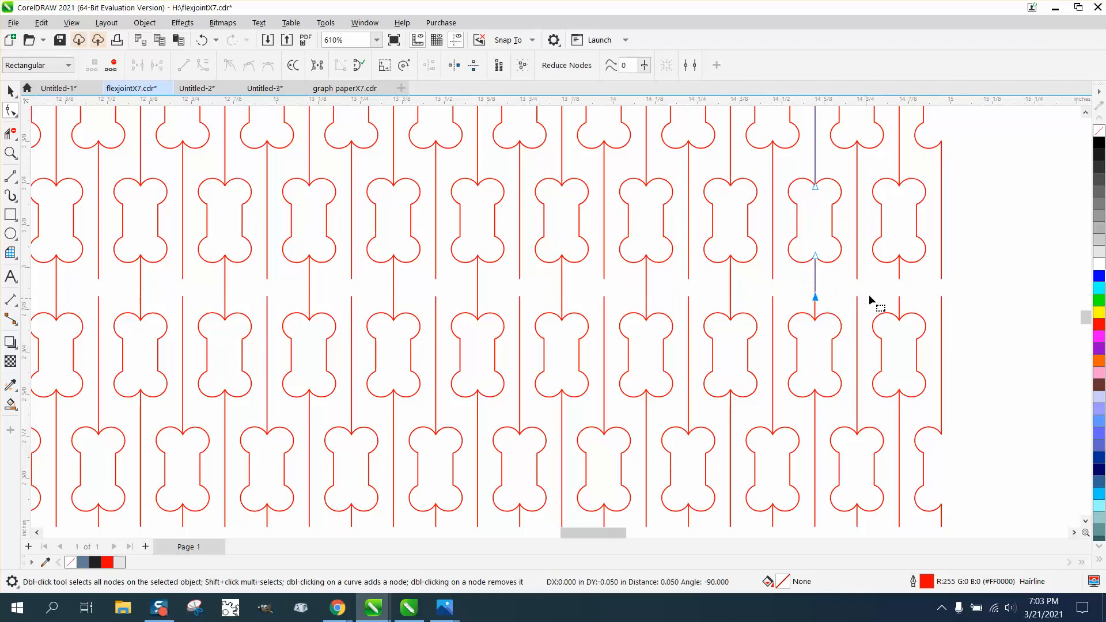
pyautogui.click(899, 281)
pyautogui.moveTo(889, 275); pyautogui.dragTo(923, 297)
pyautogui.press('Down')
# Extend the upper half's right edge line down across the gap to meet the lower half's edge line.
pyautogui.scroll(-1, 939, 290)
pyautogui.click(941, 282)
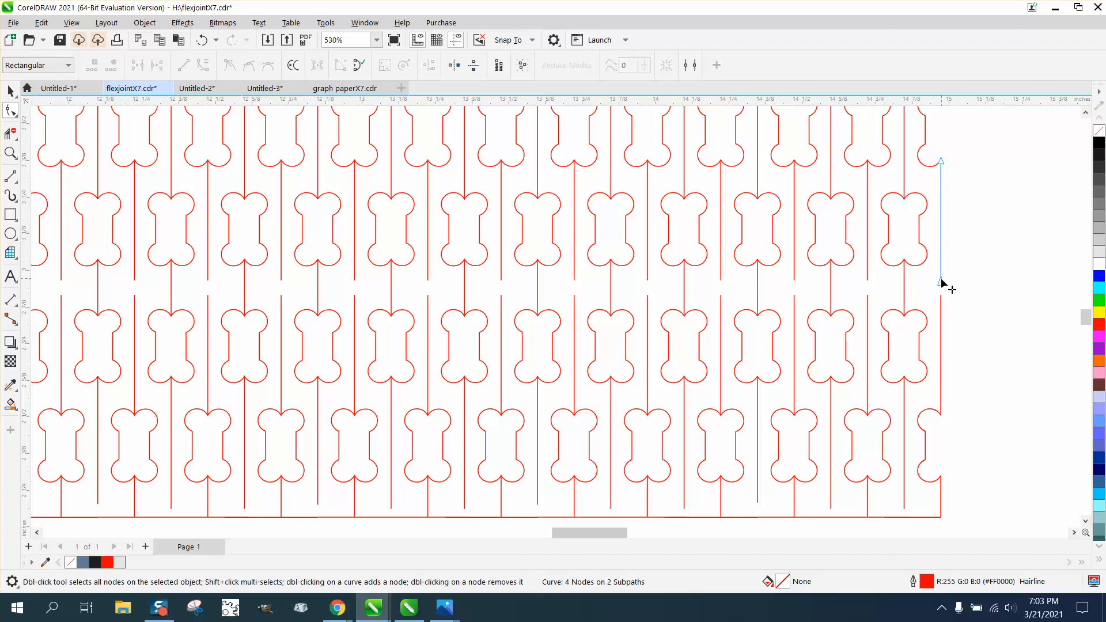
pyautogui.moveTo(932, 275); pyautogui.dragTo(948, 286)
pyautogui.press('Down')
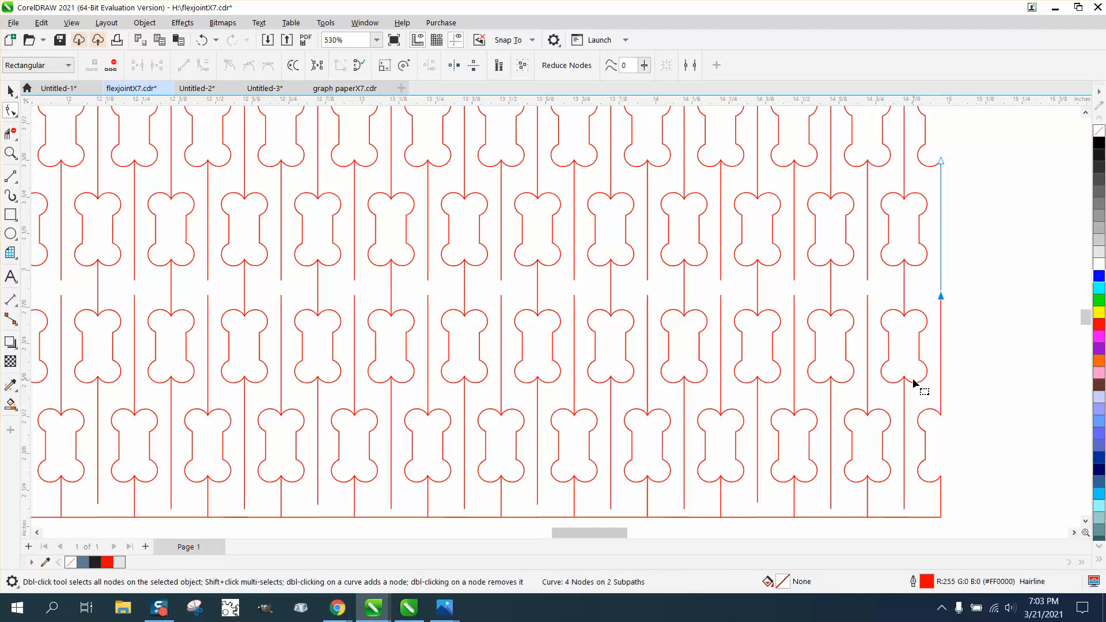
# Select all objects of both halves of the flex-joint pattern together.
pyautogui.scroll(-2, 872, 314)
pyautogui.scroll(-3, 824, 318)
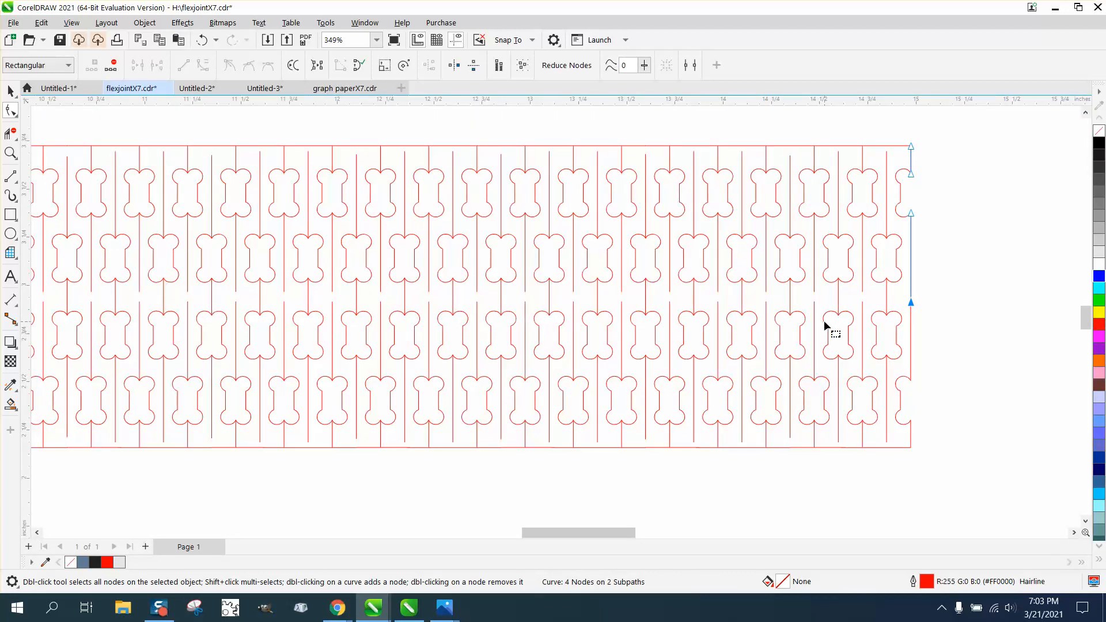
pyautogui.click(10, 90)
pyautogui.scroll(-2, 469, 268)
pyautogui.moveTo(109, 185); pyautogui.dragTo(793, 390)
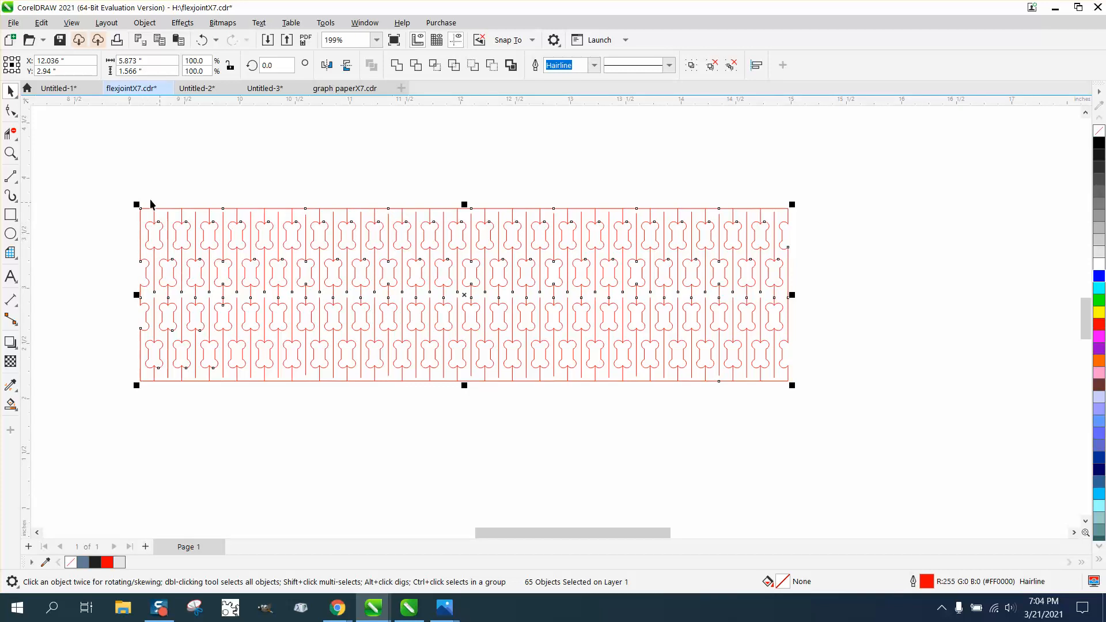
# Inspect the extended stem lines and the gap between the two halves at the pattern's left end.
pyautogui.click(9, 154)
pyautogui.moveTo(111, 254); pyautogui.dragTo(245, 334)
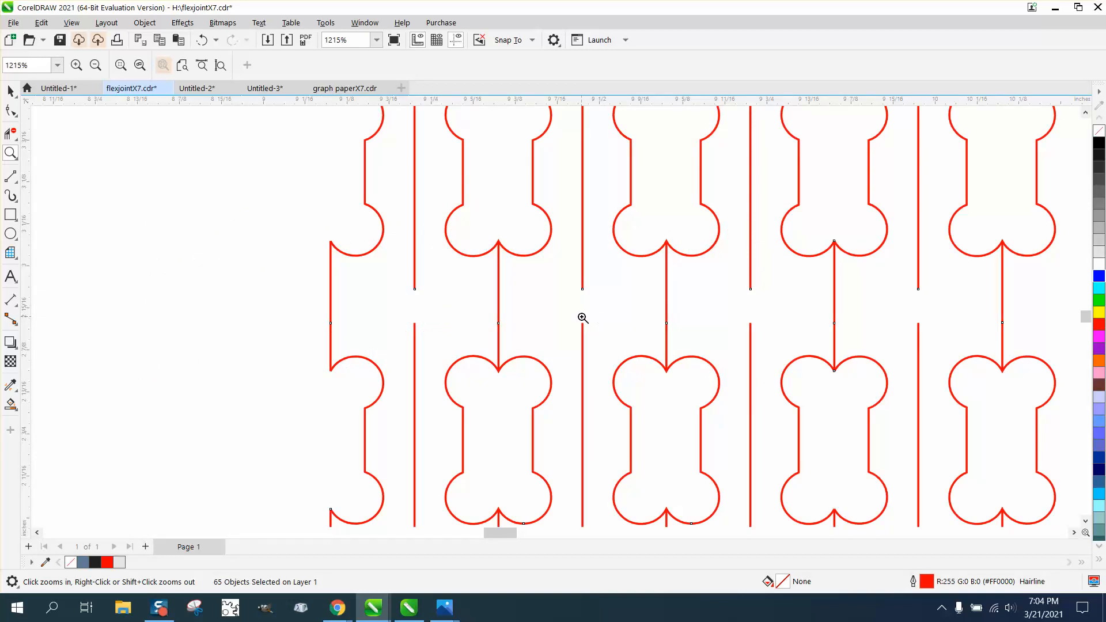
pyautogui.scroll(-3, 653, 317)
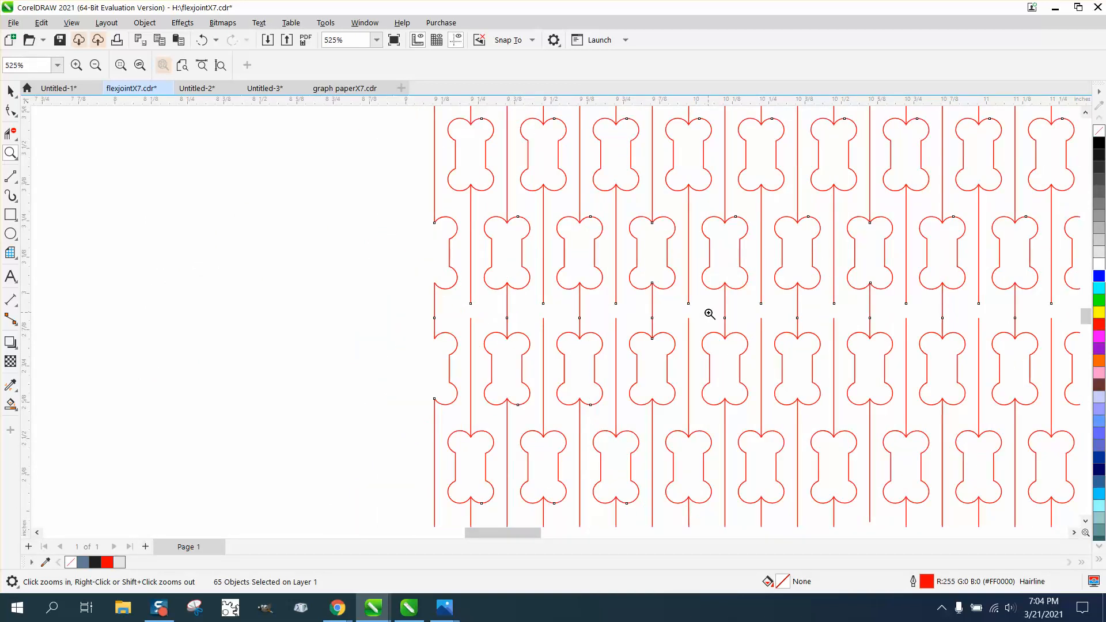
pyautogui.scroll(-8, 575, 308)
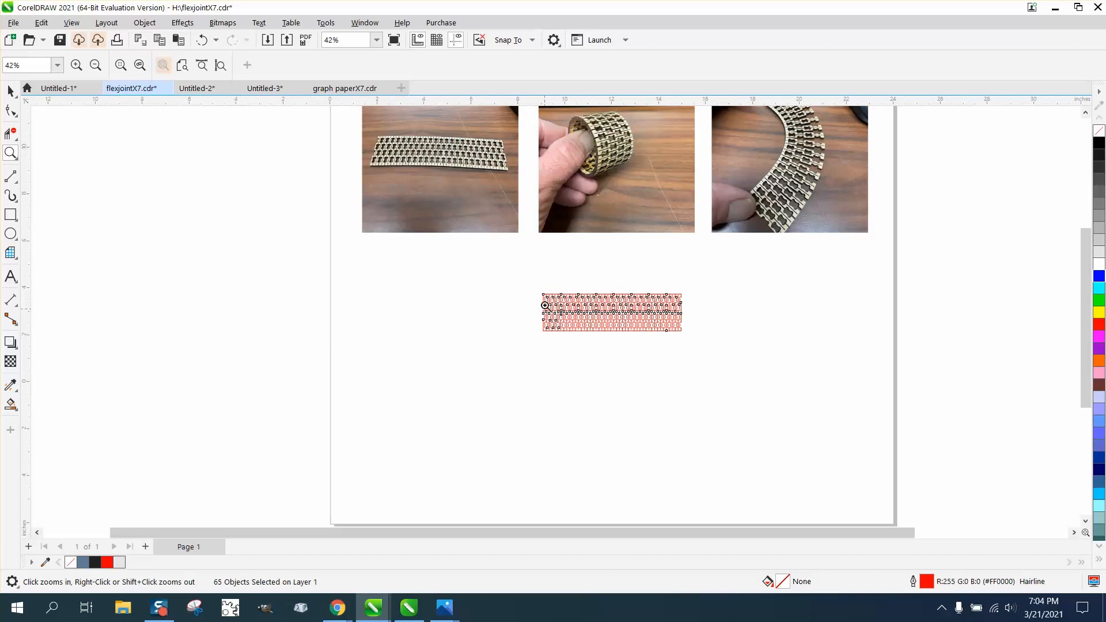
# Examine the three photos of the cut flex-joint piece bent sideways, lying flat and rolled up for comparison with the pattern.
pyautogui.moveTo(778, 179); pyautogui.dragTo(826, 219)
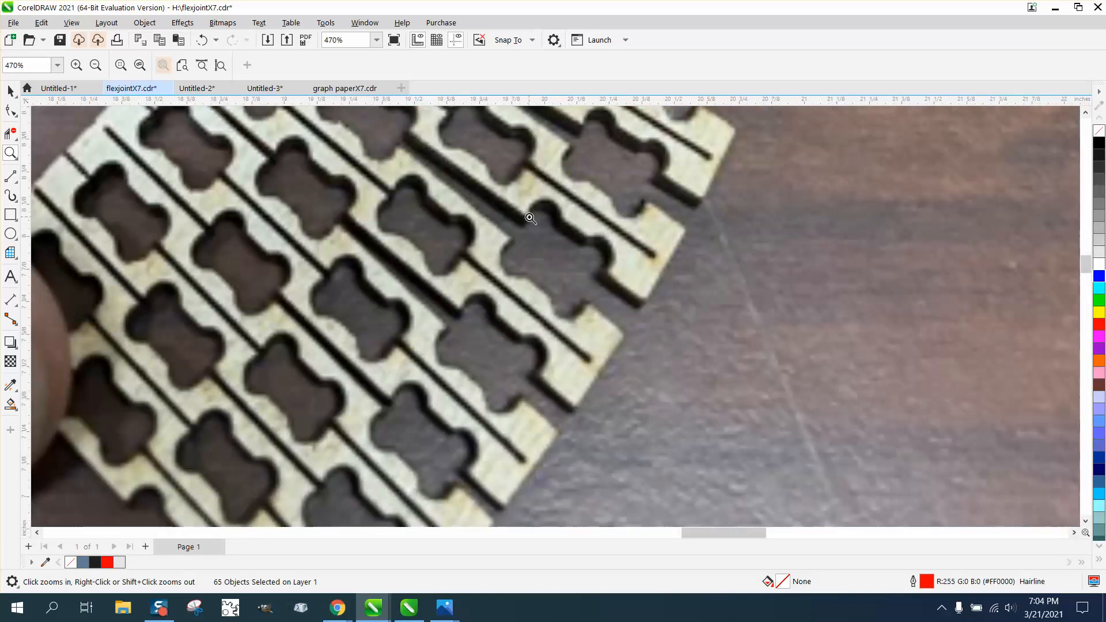
pyautogui.scroll(-2, 572, 257)
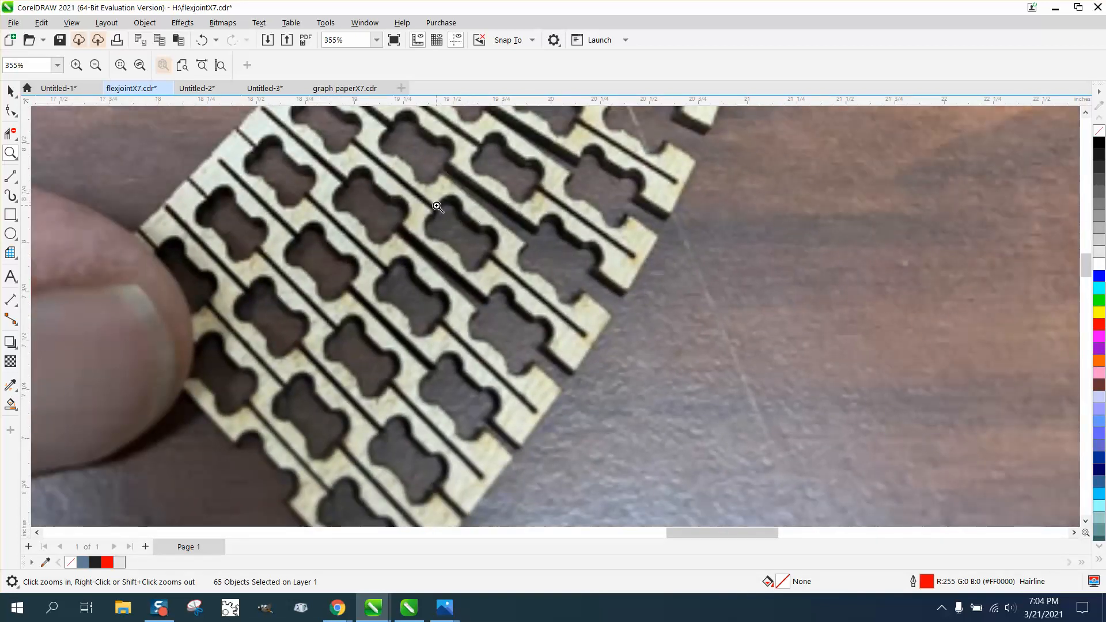
pyautogui.scroll(-3, 507, 242)
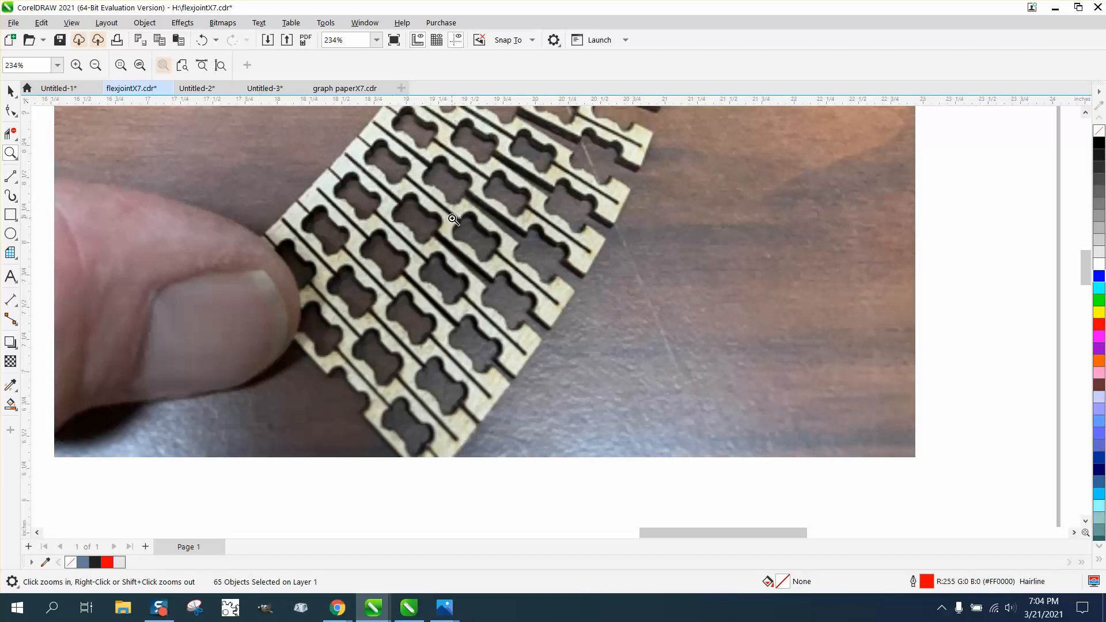
pyautogui.scroll(-5, 568, 267)
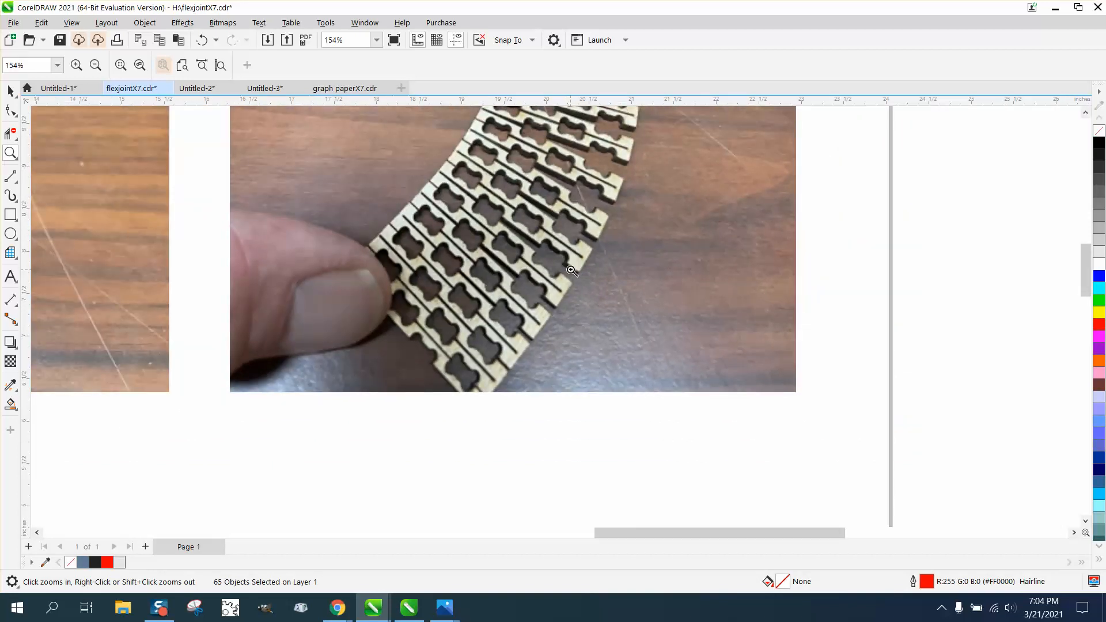
pyautogui.scroll(-1, 576, 264)
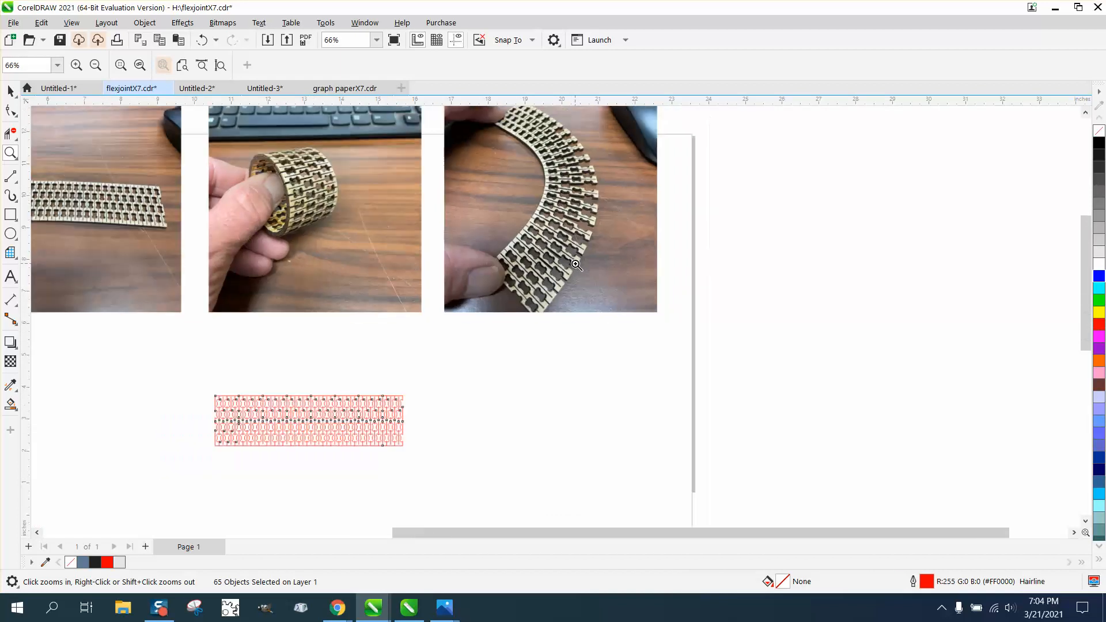
pyautogui.moveTo(221, 254); pyautogui.dragTo(221, 253)
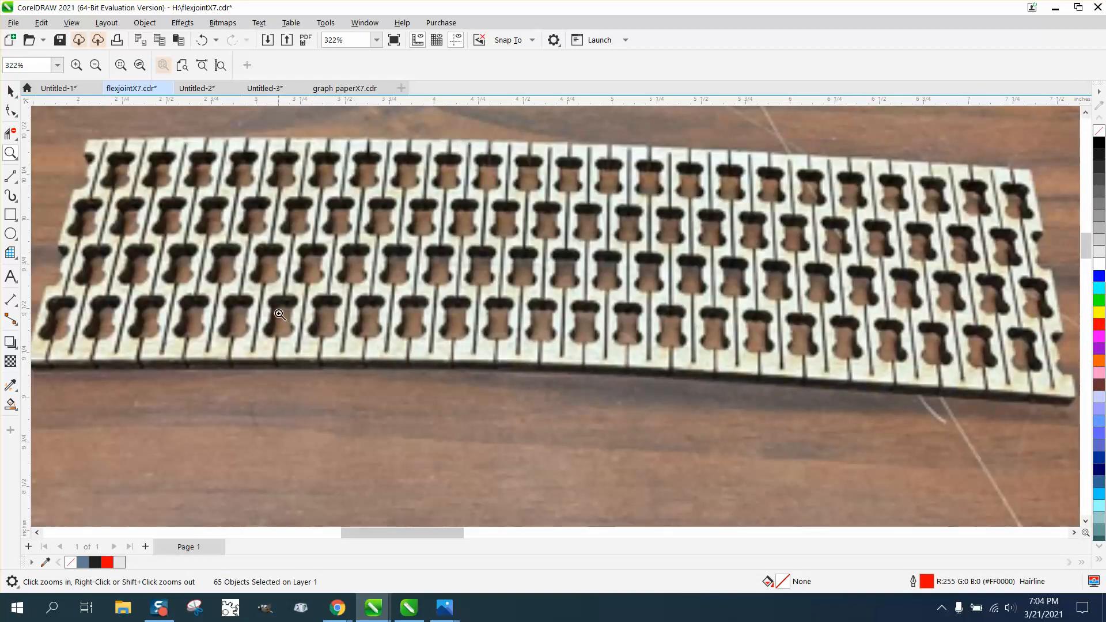
pyautogui.scroll(-8, 224, 314)
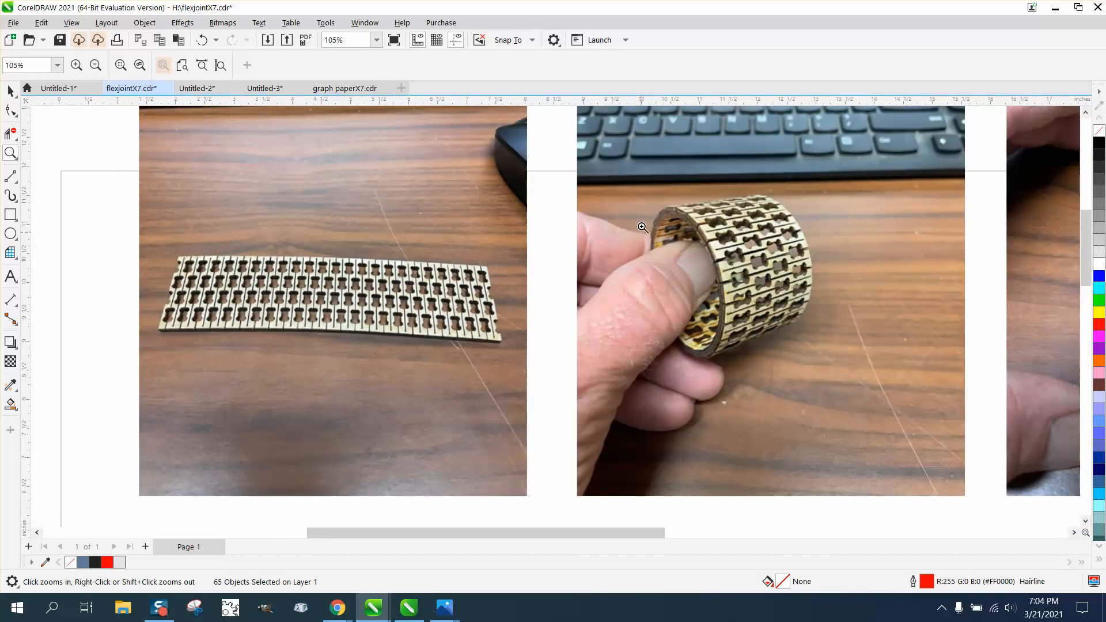
pyautogui.moveTo(633, 200); pyautogui.dragTo(823, 337)
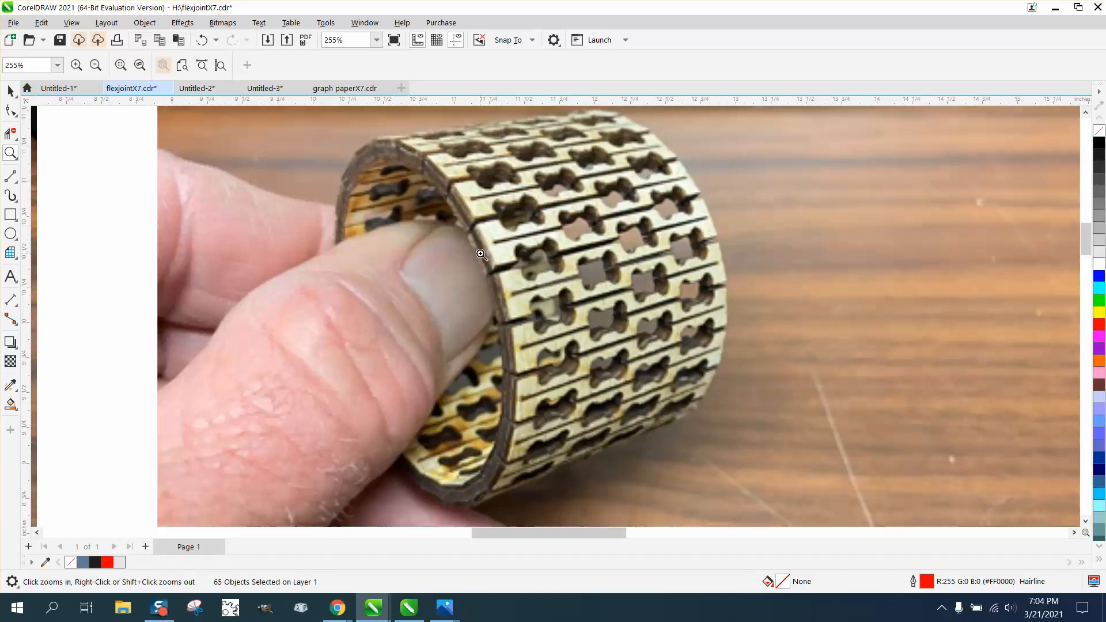
pyautogui.scroll(-5, 484, 250)
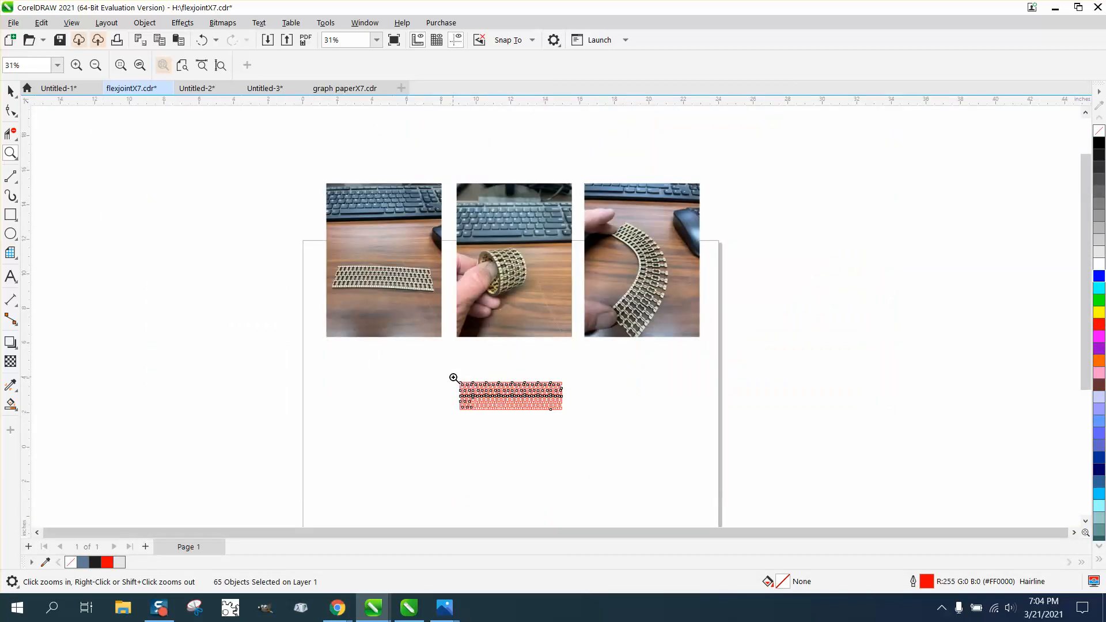
# Review the complete stacked flex-joint pattern from edge to edge, keeping all its objects selected.
pyautogui.moveTo(454, 378); pyautogui.dragTo(599, 435)
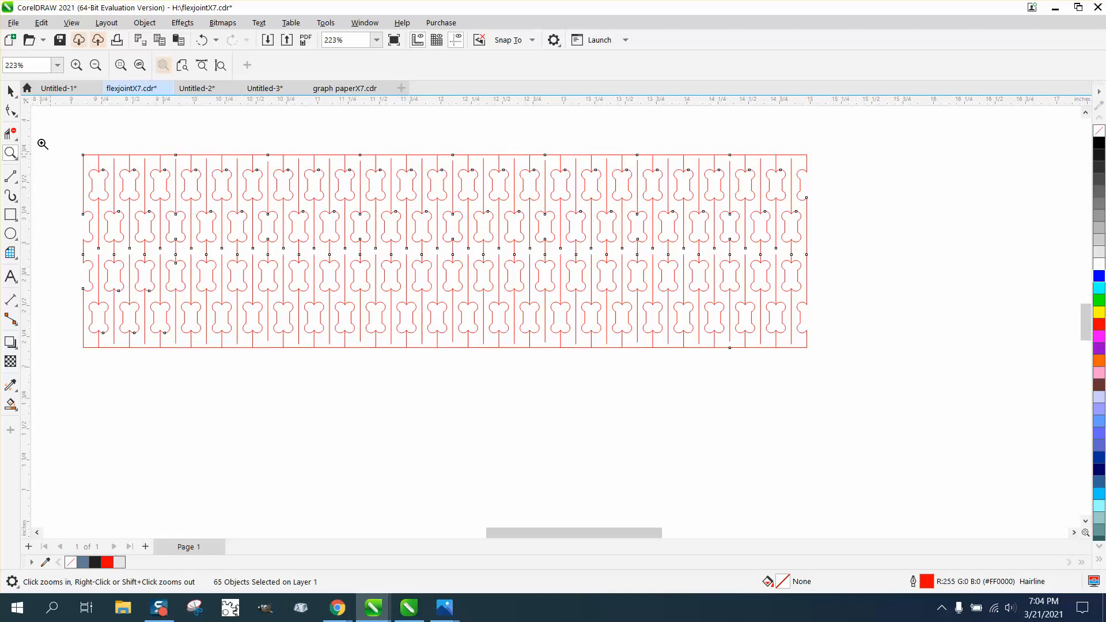
pyautogui.click(11, 91)
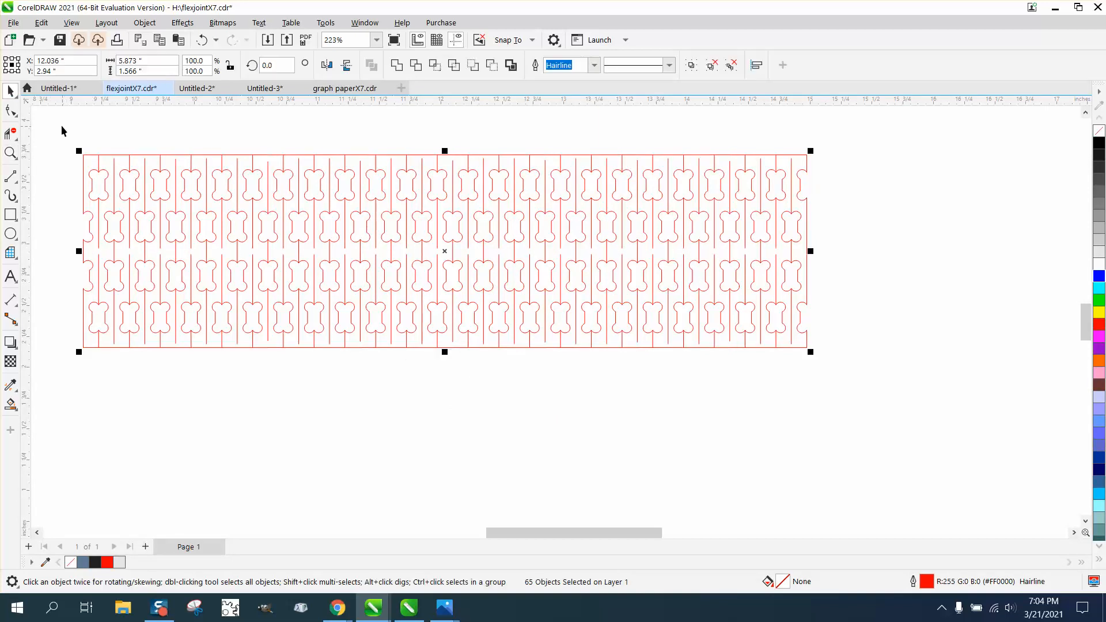
pyautogui.moveTo(62, 131); pyautogui.dragTo(261, 321)
pyautogui.moveTo(836, 424); pyautogui.dragTo(861, 425)
pyautogui.click(11, 153)
pyautogui.moveTo(68, 143); pyautogui.dragTo(92, 196)
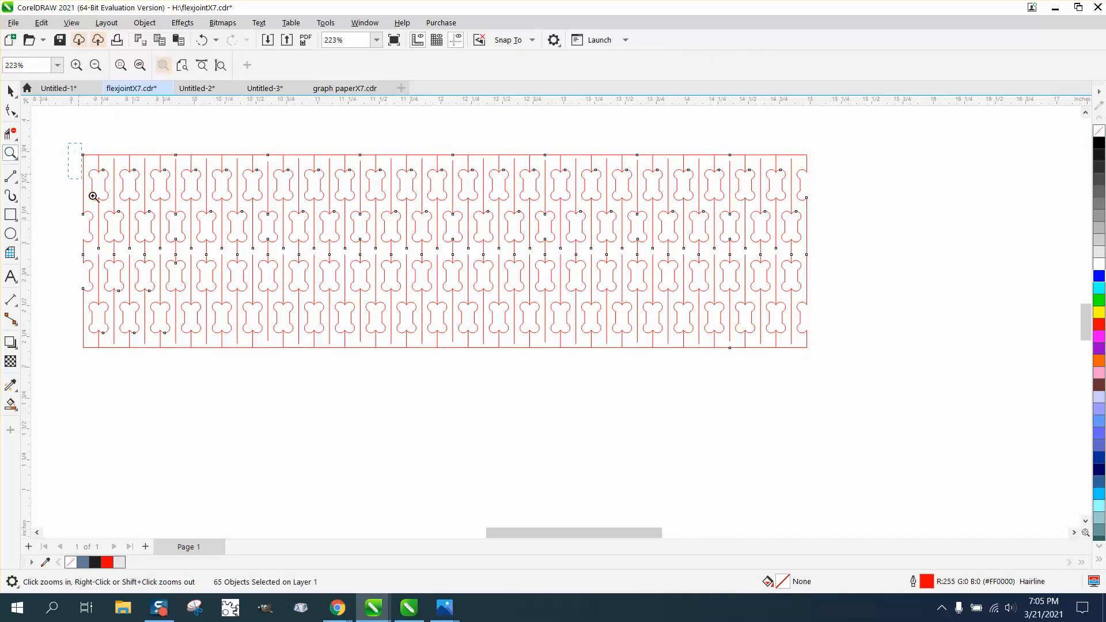
pyautogui.moveTo(864, 440); pyautogui.dragTo(864, 439)
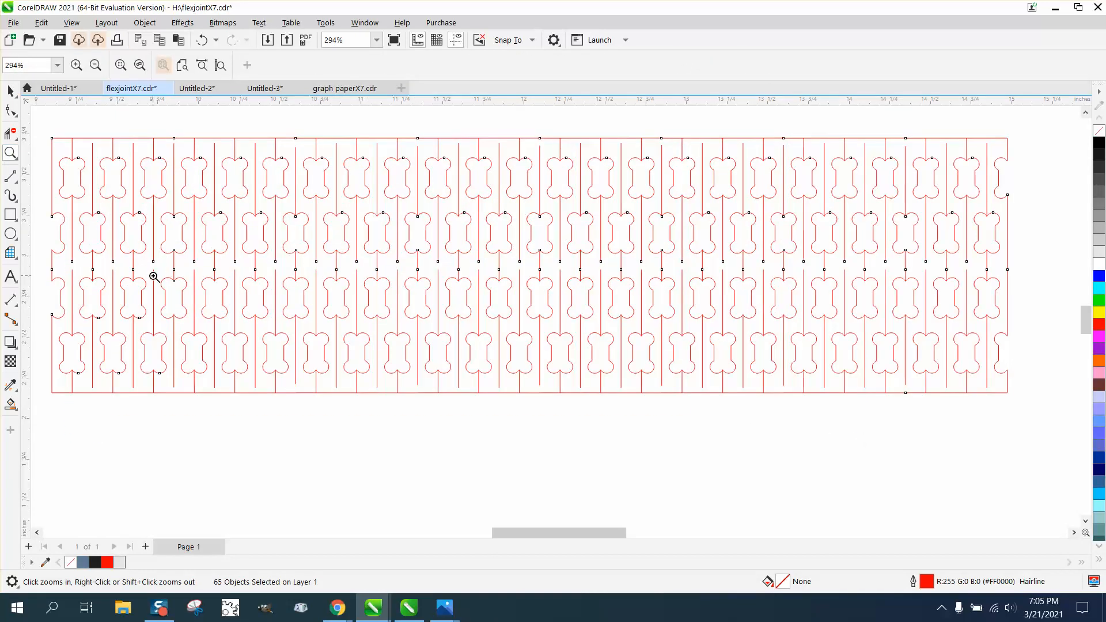